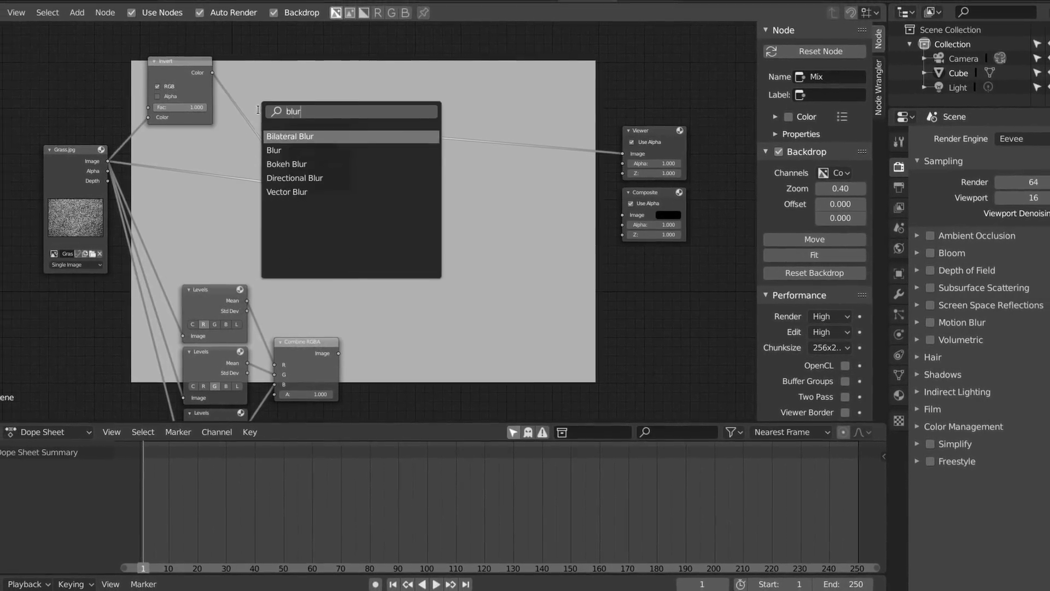
# - Add a Blur node near the Invert node and set its blur size to 8
pyautogui.click(274, 150)
pyautogui.scroll(2, 282, 166)
pyautogui.click(282, 63)
pyautogui.write('8')
pyautogui.press('Return')
pyautogui.press('v')
pyautogui.hotkey('alt', 'v')
pyautogui.hotkey('alt', 'v')
pyautogui.hotkey('alt', 'v')
pyautogui.hotkey('alt', 'v')
pyautogui.hotkey('alt', 'v')
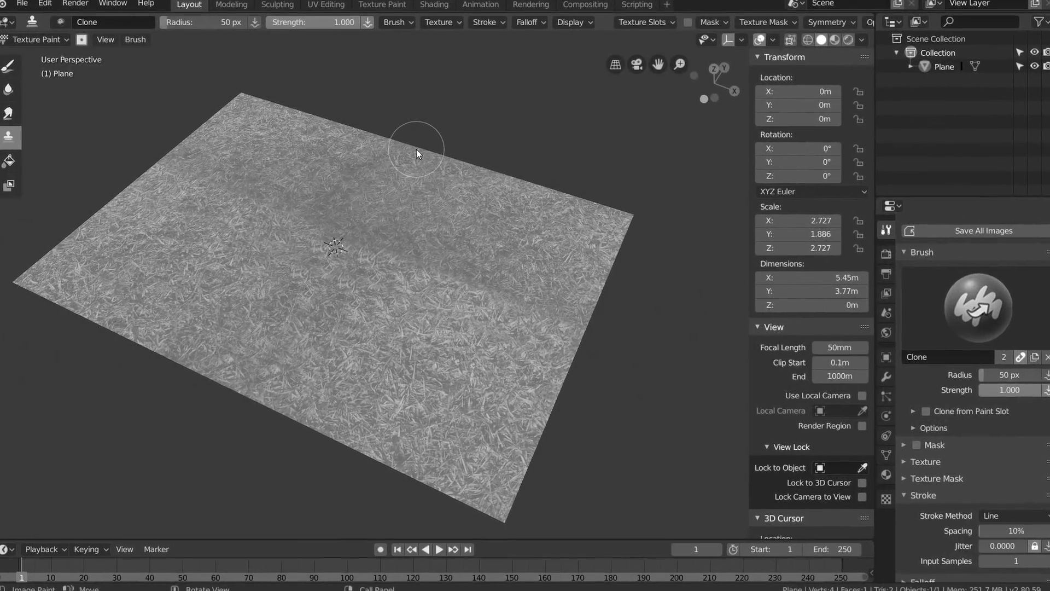
# - Change the Clone brush's stroke method and radius, and set a clone source point on the grass plane
pyautogui.scroll(1, 417, 154)
pyautogui.click(1007, 516)
pyautogui.click(999, 470)
pyautogui.press('f')
pyautogui.click(498, 373)
pyautogui.moveTo(532, 292); pyautogui.dragTo(536, 316, button='middle')
pyautogui.keyDown('ctrl'); pyautogui.click(527, 377); pyautogui.keyUp('ctrl')
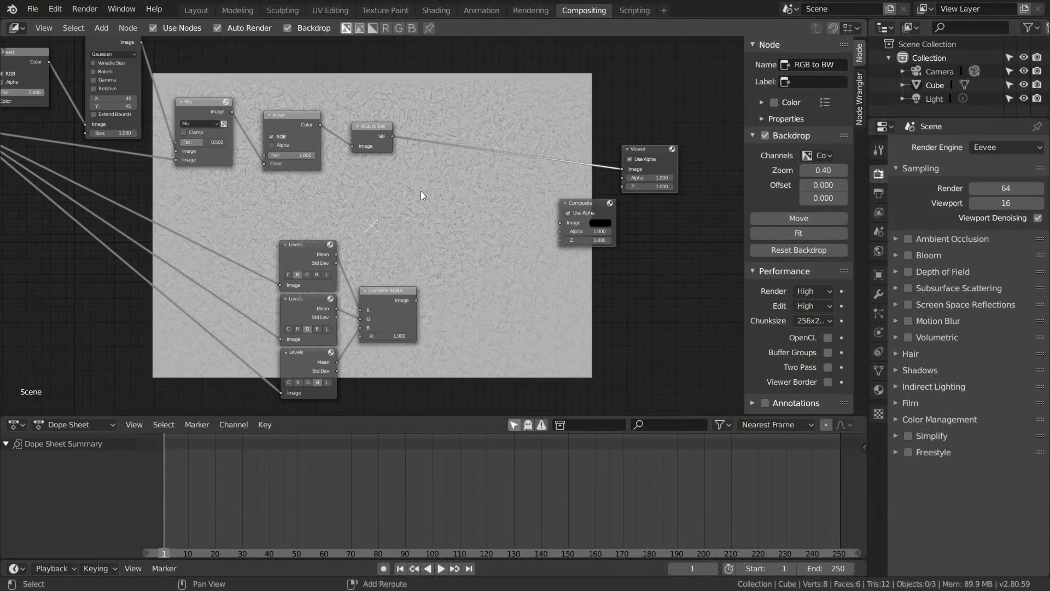
# - Add a Math node between the RGB to BW node and the second Mix node, and adjust its operation and value
pyautogui.click(429, 188)
pyautogui.click(457, 170)
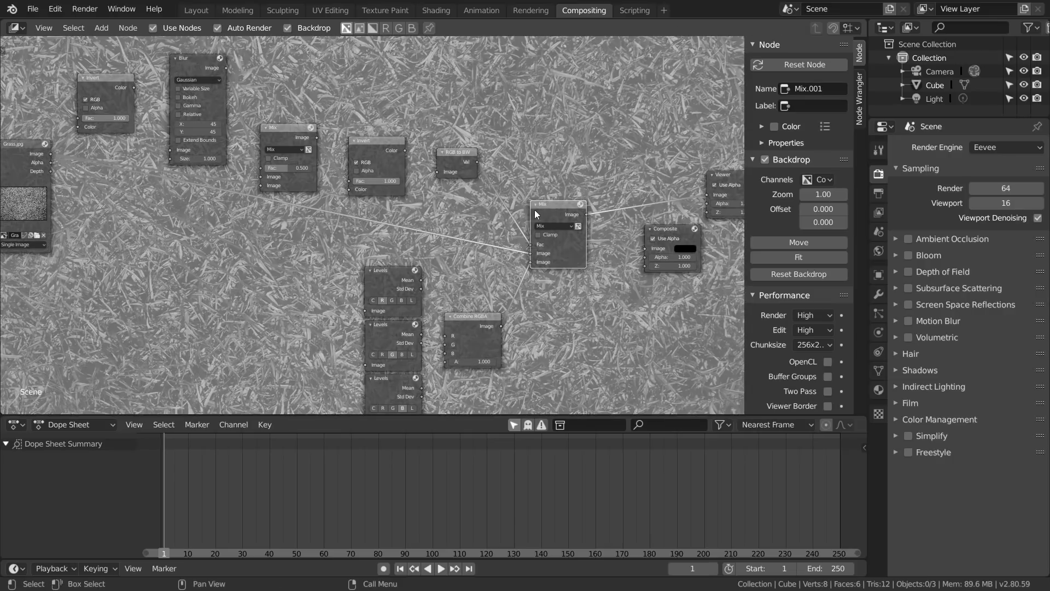
pyautogui.hotkey('shift', 'a')
pyautogui.click(477, 198)
pyautogui.write('math')
pyautogui.press('Return')
pyautogui.click(509, 180)
pyautogui.click(526, 203)
pyautogui.click(527, 234)
pyautogui.moveTo(539, 231); pyautogui.dragTo(512, 231)
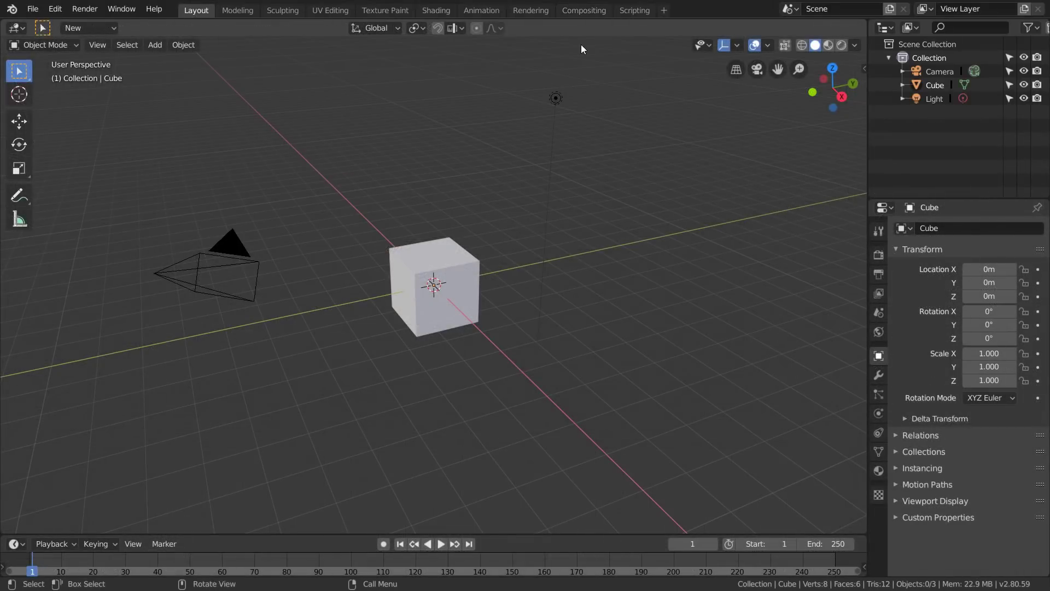
# - Open the Compositing workspace and enable Use Nodes and Auto Render
pyautogui.click(586, 12)
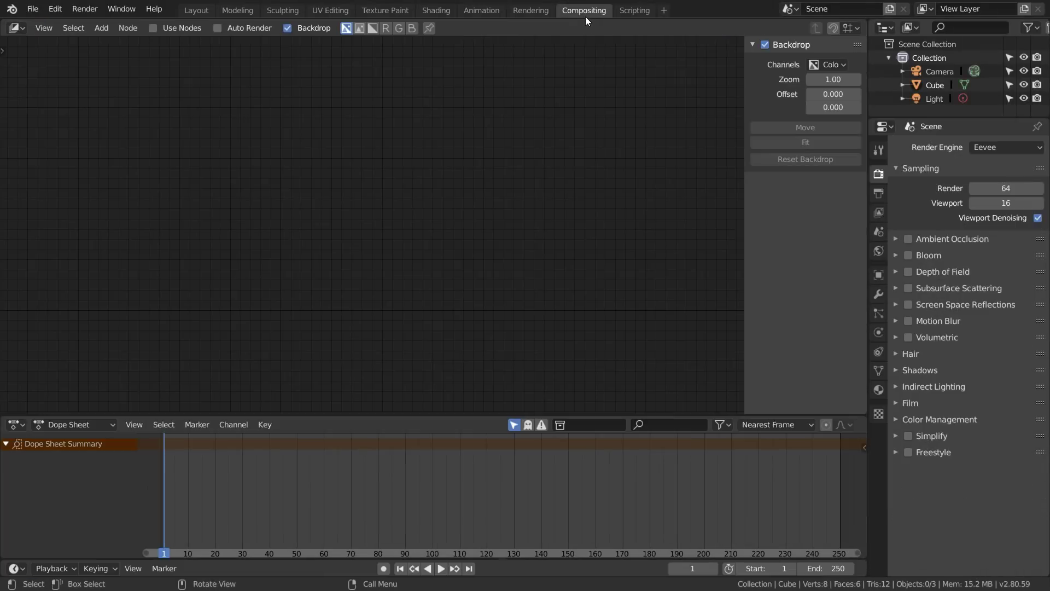
pyautogui.click(242, 30)
pyautogui.click(151, 31)
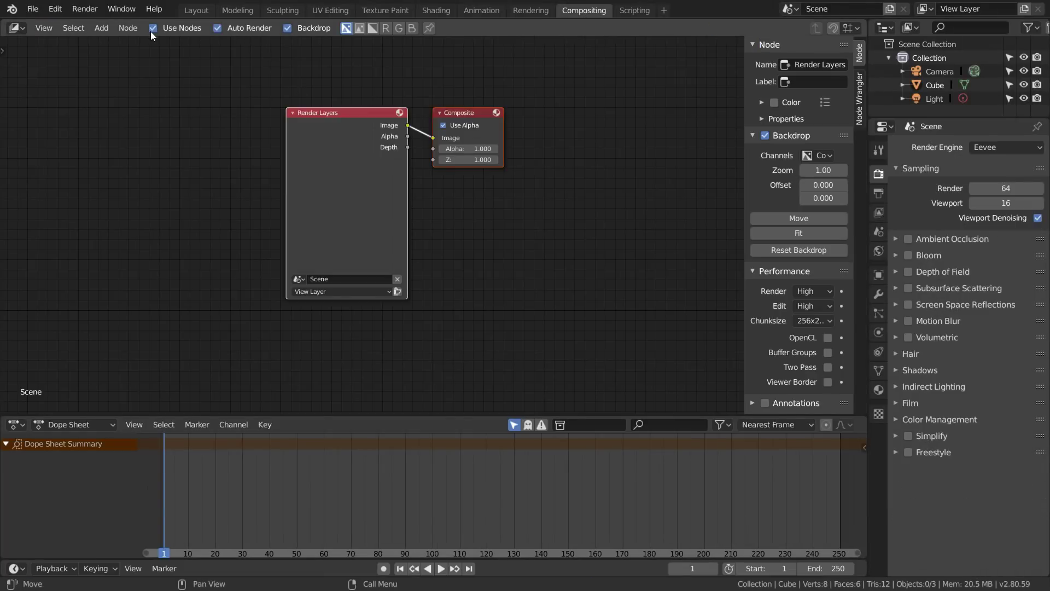
# - Replace the Render Layers node with an Image node that loads Grass.jpg from the Desktop folder
pyautogui.moveTo(323, 117); pyautogui.dragTo(190, 110)
pyautogui.press('x')
pyautogui.hotkey('shift', 'a')
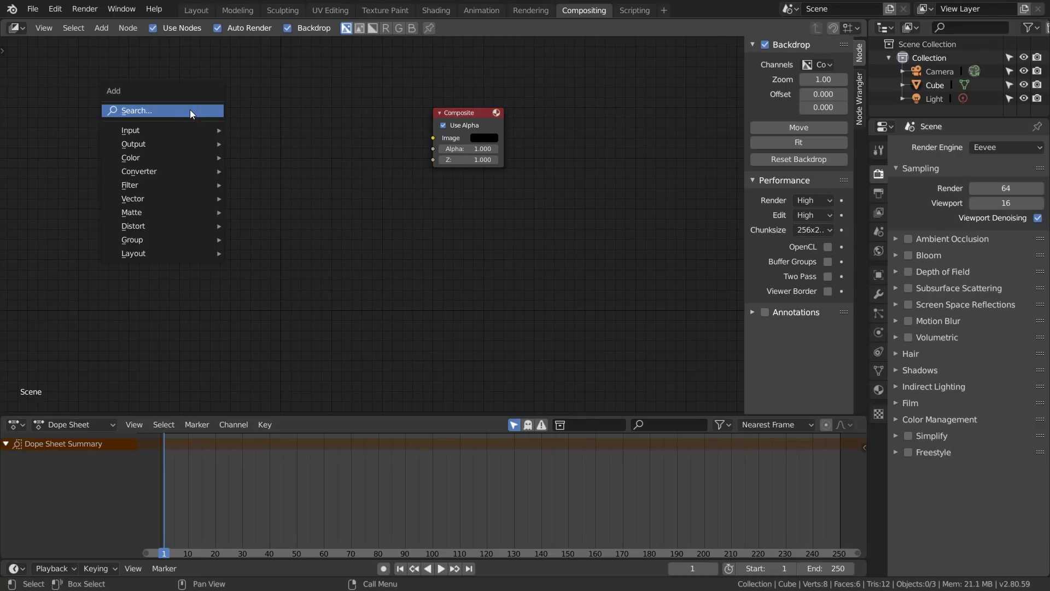
pyautogui.moveTo(129, 130)
pyautogui.click(263, 175)
pyautogui.click(251, 217)
pyautogui.click(260, 227)
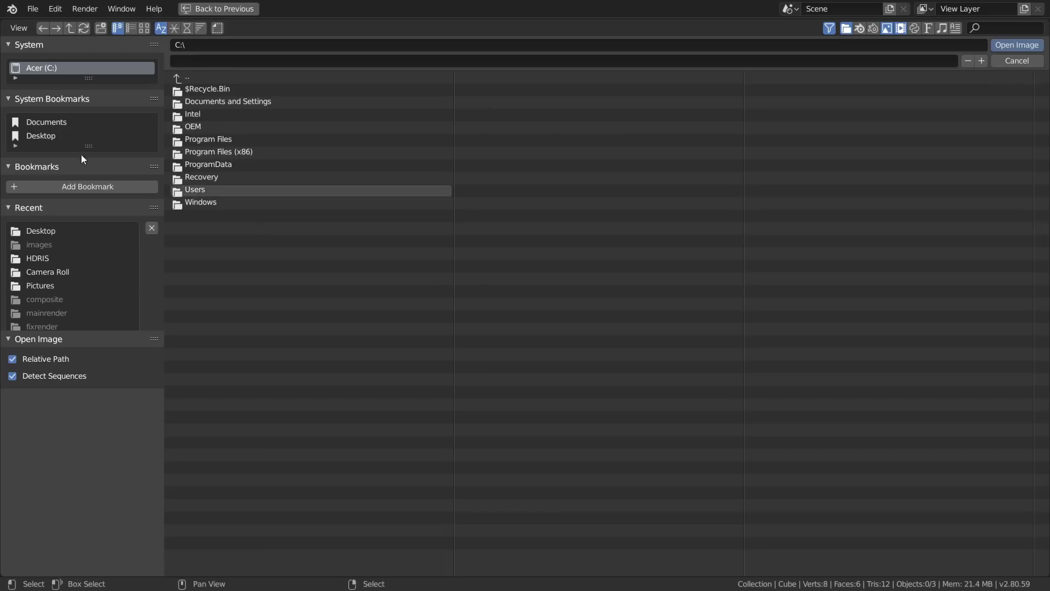
pyautogui.click(38, 229)
pyautogui.doubleClick(197, 187)
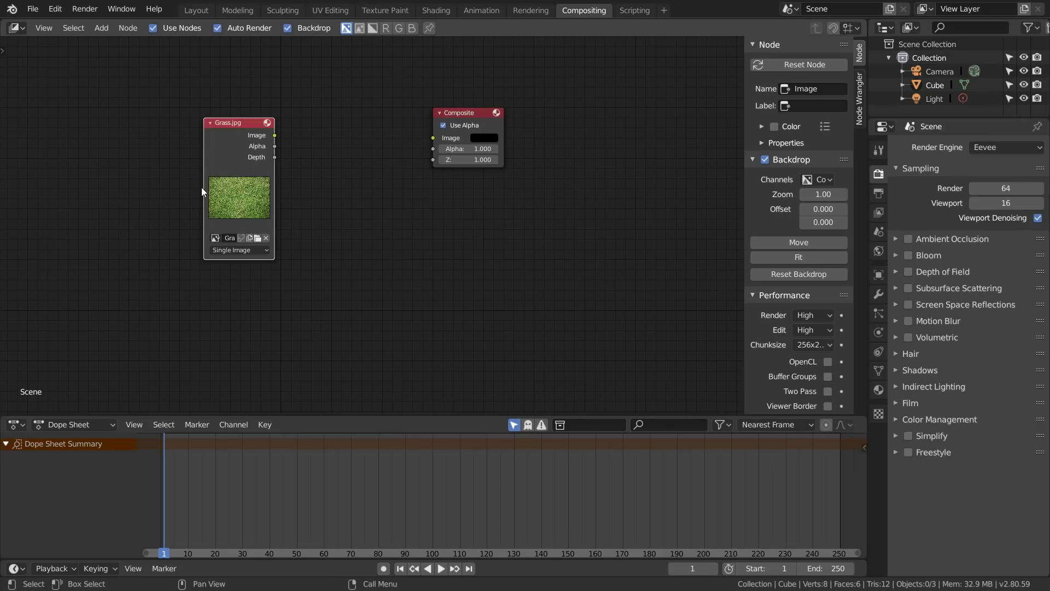
# - Preview the Grass.jpg node through a Viewer node and reduce the backdrop zoom to 0.40
pyautogui.keyDown('ctrl'); pyautogui.keyDown('shift'); pyautogui.click(241, 120); pyautogui.keyUp('shift'); pyautogui.keyUp('ctrl')
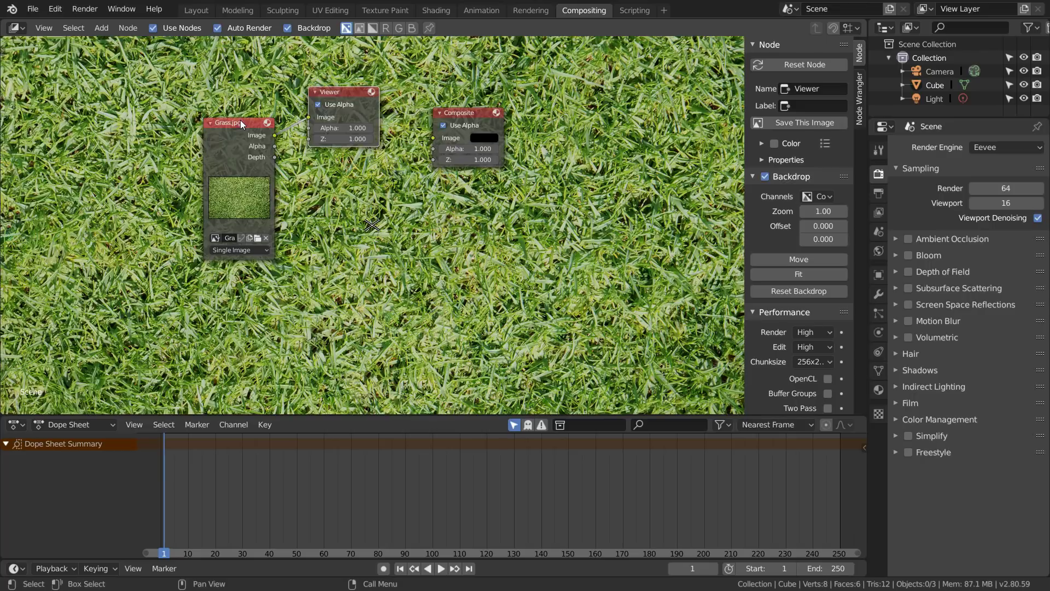
pyautogui.press('v')
pyautogui.press('v')
pyautogui.press('v')
pyautogui.press('v')
pyautogui.press('v')
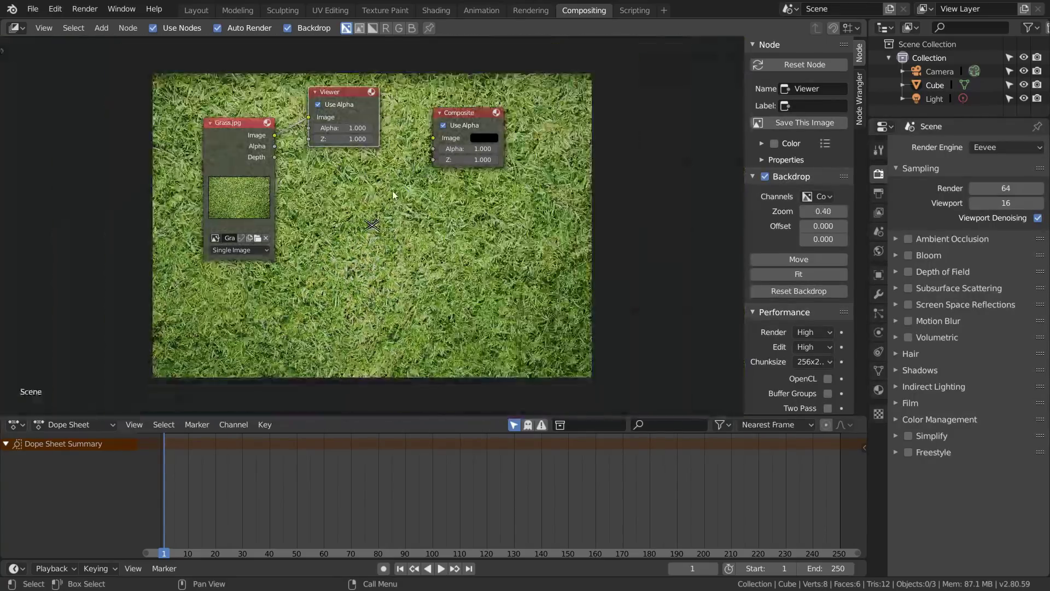
# - Spread the nodes out, with Viewer and Composite on one side of the backdrop and the Grass.jpg node on the other
pyautogui.moveTo(458, 117); pyautogui.dragTo(637, 198)
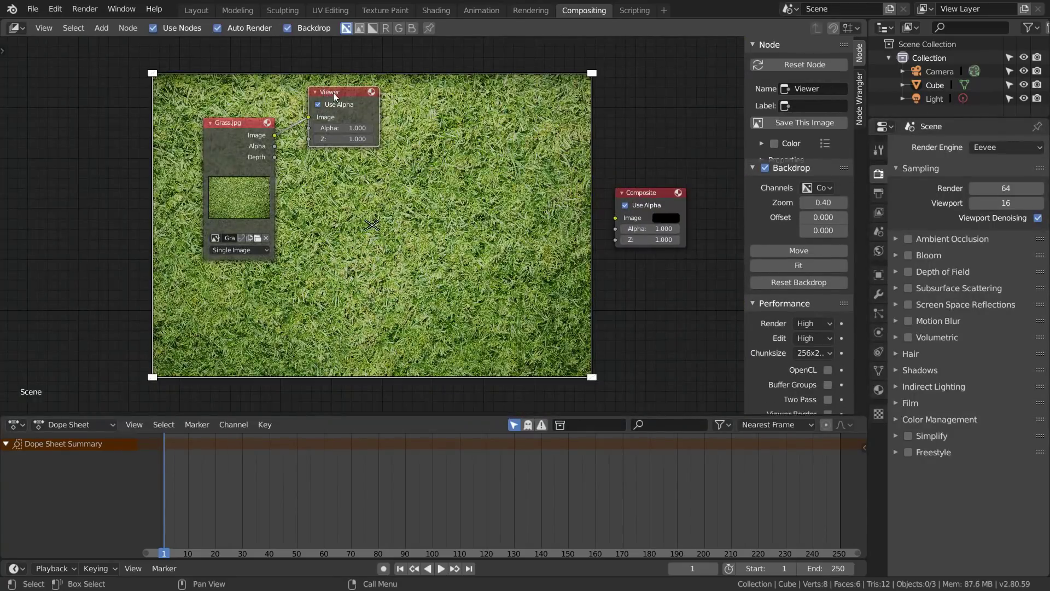
pyautogui.moveTo(339, 92); pyautogui.dragTo(643, 124)
pyautogui.moveTo(224, 125); pyautogui.dragTo(94, 156)
# - Insert a Translate node between the Grass.jpg node and the Viewer
pyautogui.hotkey('shift', 'a')
pyautogui.click(66, 130)
pyautogui.write('tra')
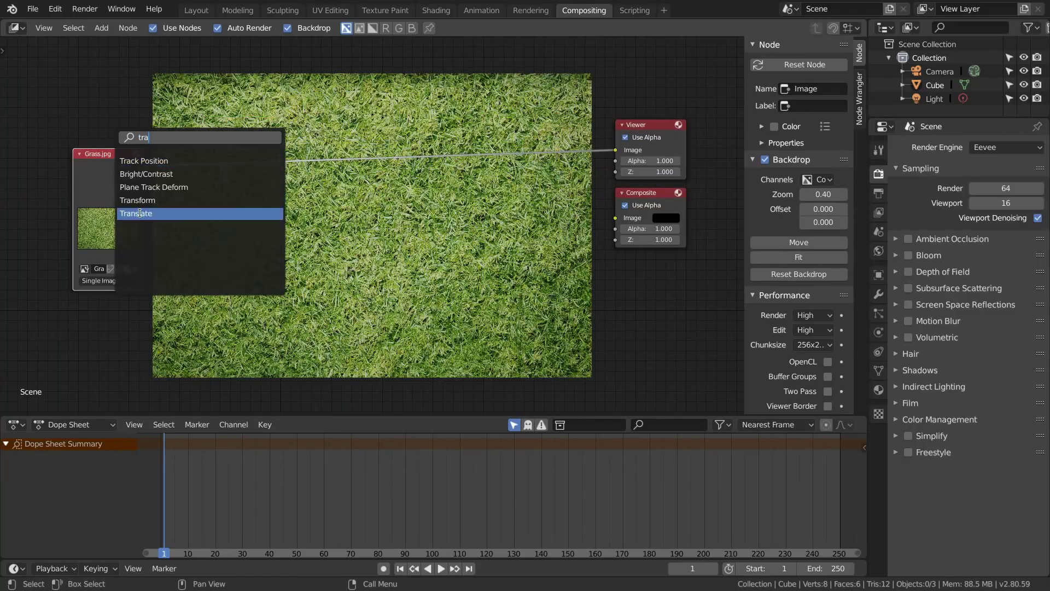
pyautogui.click(139, 213)
pyautogui.click(208, 186)
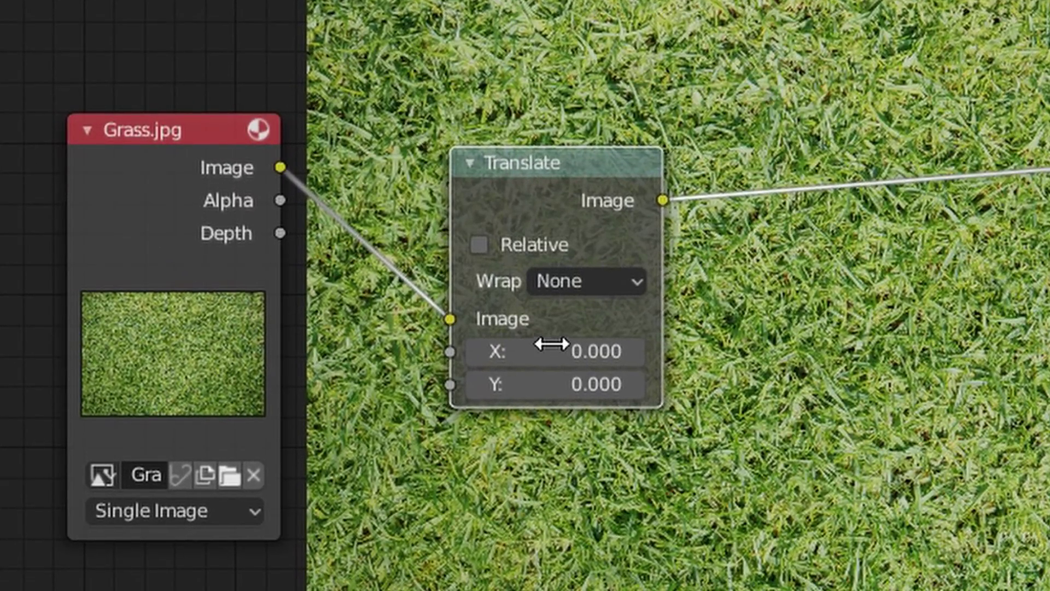
# - Offset the image in the Translate node by 1000 in X and 1383/2 in Y
pyautogui.click(473, 317)
pyautogui.write('1000')
pyautogui.press('Return')
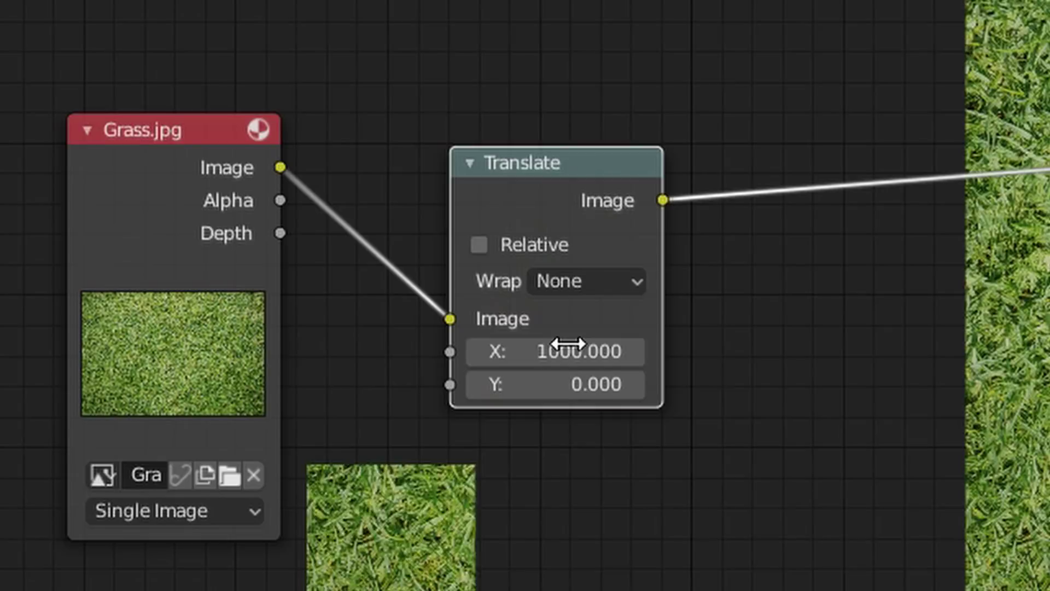
pyautogui.click(569, 383)
pyautogui.write('1383/2')
pyautogui.press('Return')
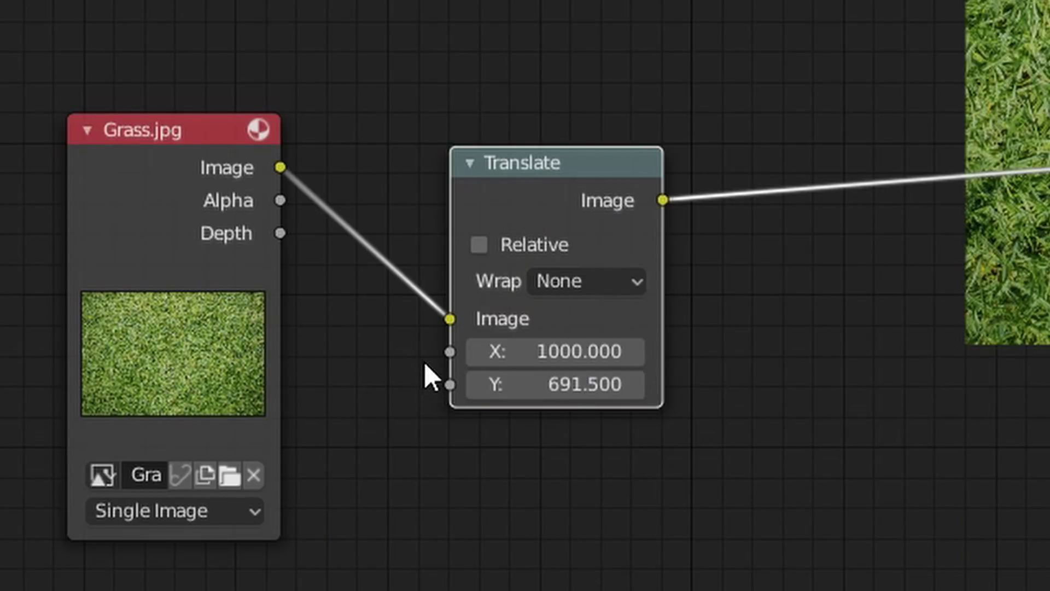
# - Set the Translate node's wrapping to Both Axes to inspect the seams, and delete the node
pyautogui.click(547, 282)
pyautogui.click(572, 415)
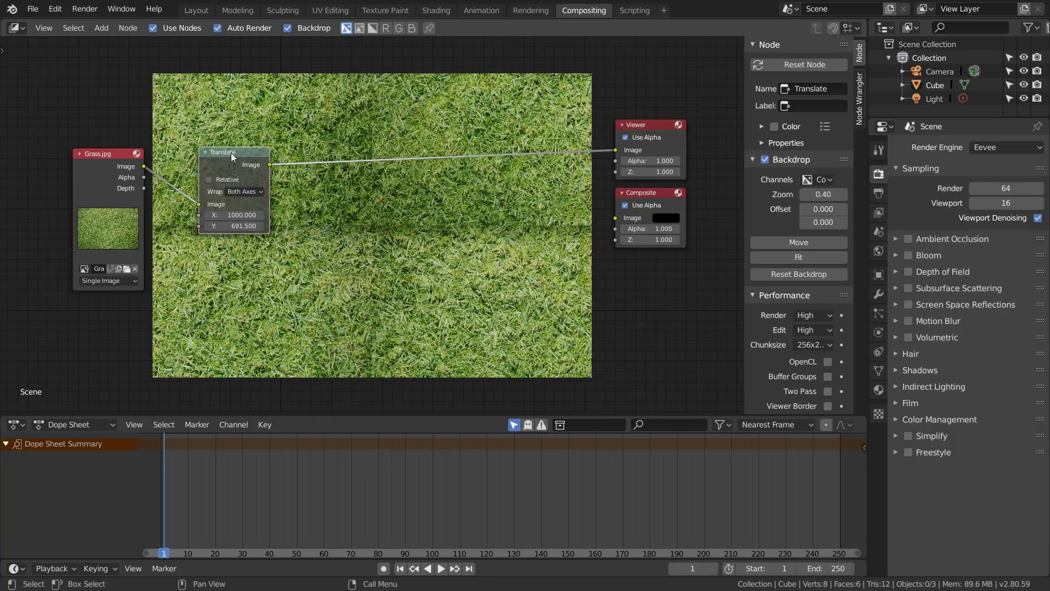
pyautogui.press('x')
# - Add a Levels node beside the Grass.jpg node and duplicate it twice to form a vertical stack of three
pyautogui.hotkey('shift', 'a')
pyautogui.write('slev')
pyautogui.press('Return')
pyautogui.click(203, 176)
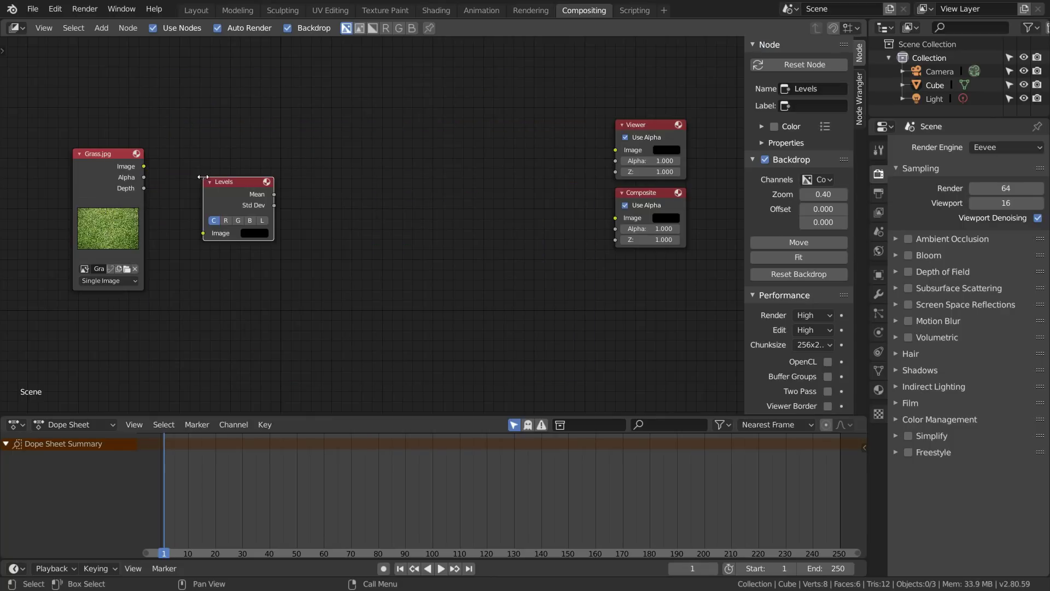
pyautogui.scroll(3, 191, 212)
pyautogui.hotkey('shift', 'd')
pyautogui.click(230, 272)
pyautogui.hotkey('shift', 'd')
pyautogui.click(232, 362)
# - Set the three Levels nodes, in order down the stack, to the R, G and B channels
pyautogui.moveTo(205, 249); pyautogui.dragTo(218, 208, button='middle')
pyautogui.click(248, 181)
pyautogui.click(264, 268)
pyautogui.click(280, 353)
# - Connect the Grass.jpg Image output to the Image input of all three Levels nodes
pyautogui.moveTo(219, 197); pyautogui.dragTo(144, 113)
pyautogui.moveTo(220, 284); pyautogui.dragTo(144, 113)
pyautogui.moveTo(220, 370); pyautogui.dragTo(137, 112)
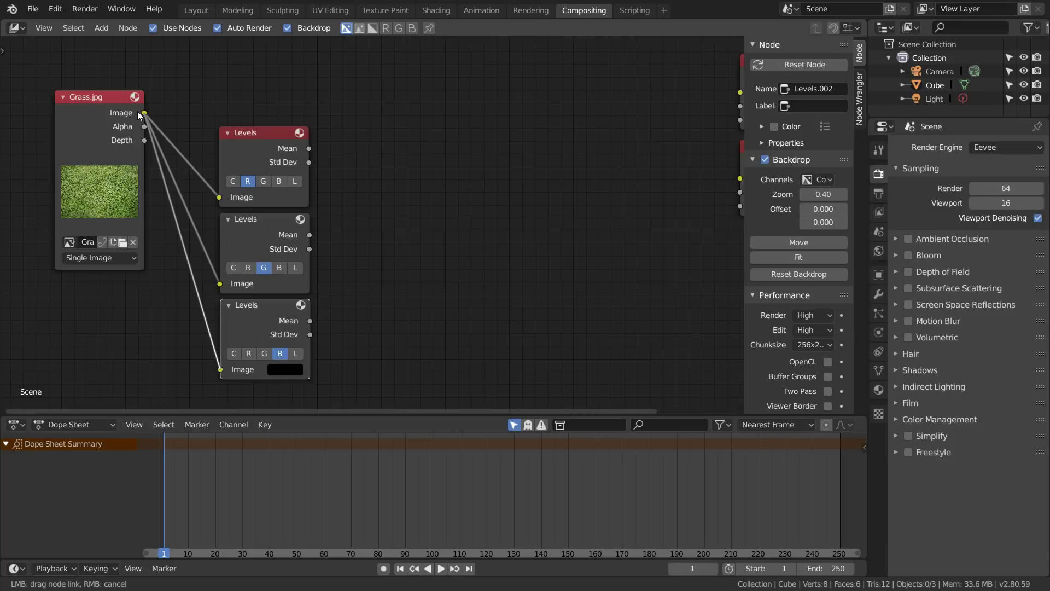
pyautogui.moveTo(138, 112); pyautogui.dragTo(143, 113)
# - Add a Combine RGBA node next to the Levels nodes
pyautogui.hotkey('shift', 'a')
pyautogui.click(341, 195)
pyautogui.write('combine')
pyautogui.click(379, 248)
pyautogui.click(361, 208)
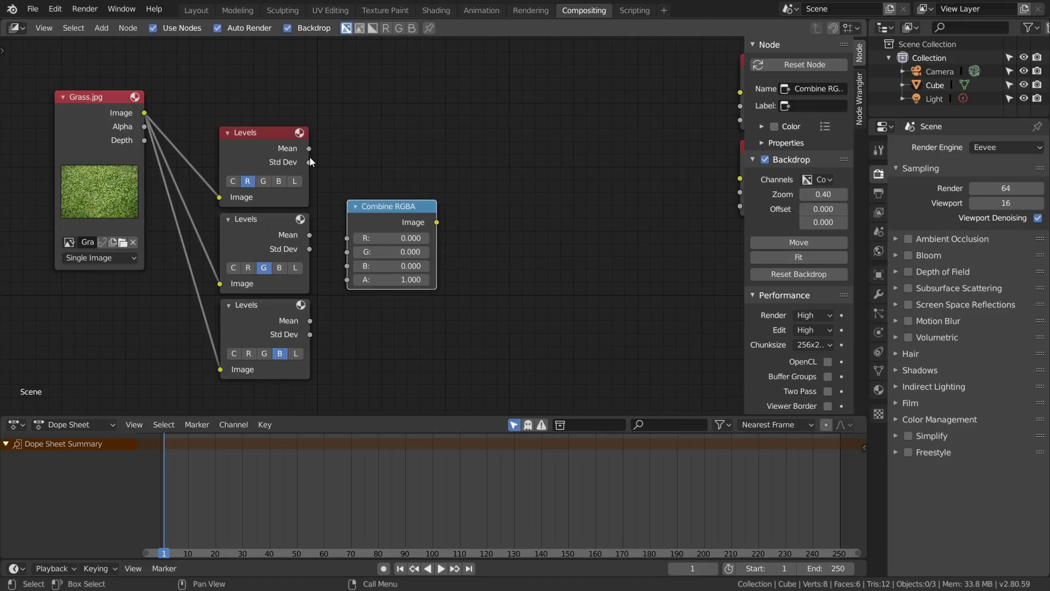
# - Connect the Levels nodes' Mean outputs to the matching R, G and B inputs of Combine RGBA and preview the result
pyautogui.moveTo(347, 238); pyautogui.dragTo(309, 235)
pyautogui.moveTo(347, 266); pyautogui.dragTo(310, 321)
pyautogui.keyDown('ctrl'); pyautogui.keyDown('shift'); pyautogui.click(408, 210); pyautogui.keyUp('shift'); pyautogui.keyUp('ctrl')
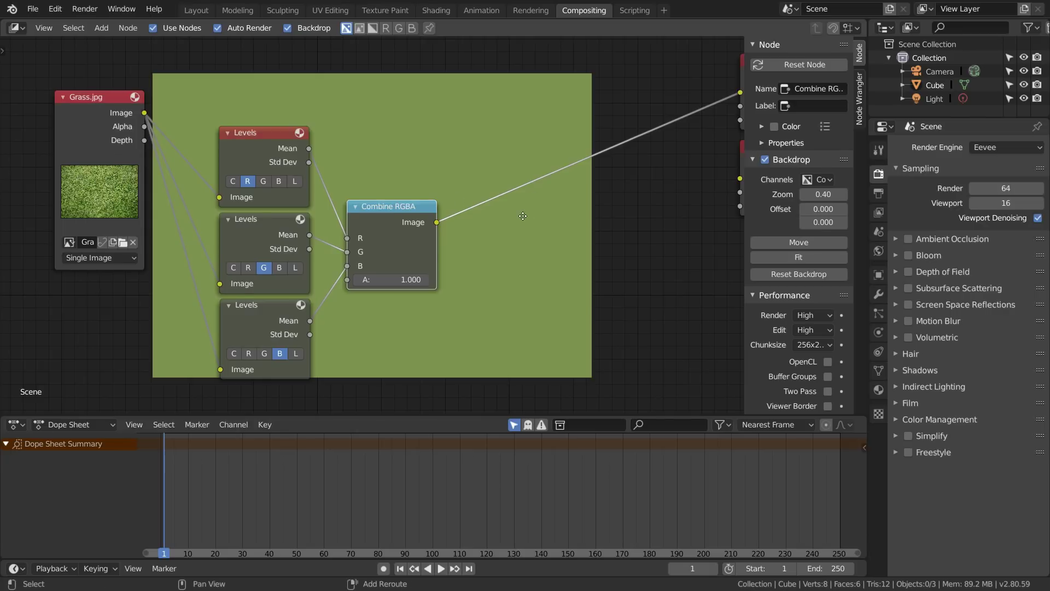
# - Move the Levels and Combine RGBA nodes lower in the graph, and place the Viewer and Composite nodes beside the backdrop
pyautogui.keyDown('shift'); pyautogui.moveTo(518, 218); pyautogui.dragTo(350, 334, button='middle'); pyautogui.keyUp('shift')
pyautogui.moveTo(349, 333); pyautogui.dragTo(188, 173)
pyautogui.press('g')
pyautogui.click(208, 282)
pyautogui.moveTo(640, 321); pyautogui.dragTo(522, 106)
pyautogui.press('g')
pyautogui.click(601, 126)
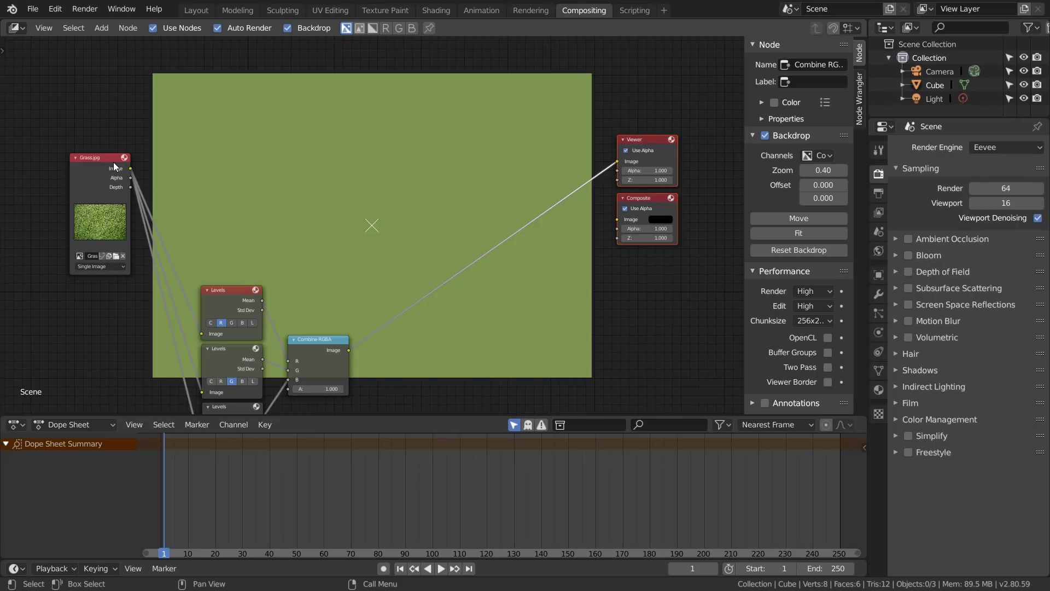
# - Add an Invert node, feed the Grass.jpg image into its Color input and preview it in the Viewer
pyautogui.click(113, 161)
pyautogui.hotkey('shift', 'a')
pyautogui.click(212, 161)
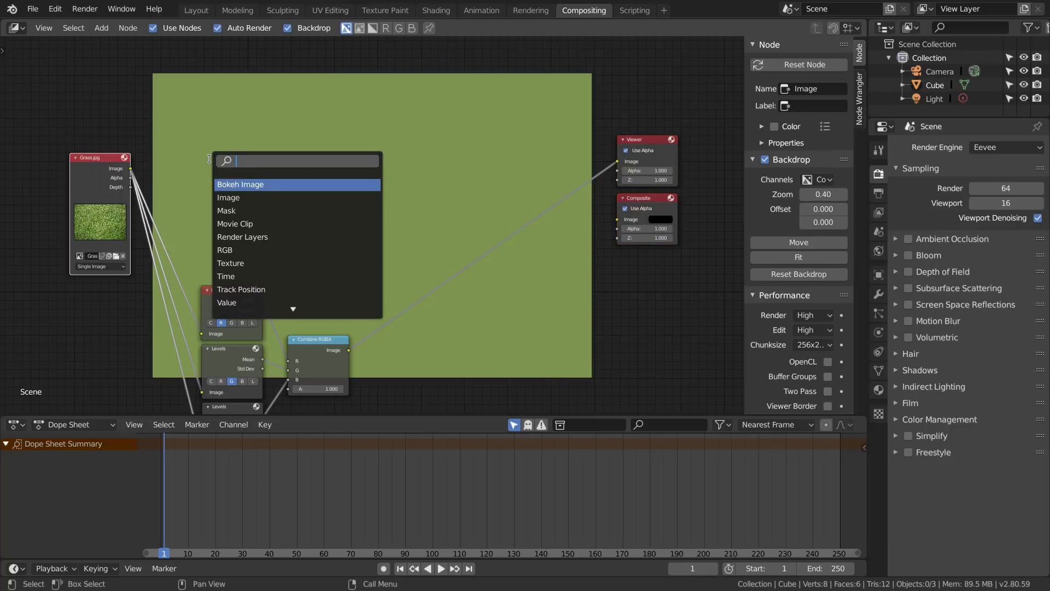
pyautogui.write('invert')
pyautogui.press('Return')
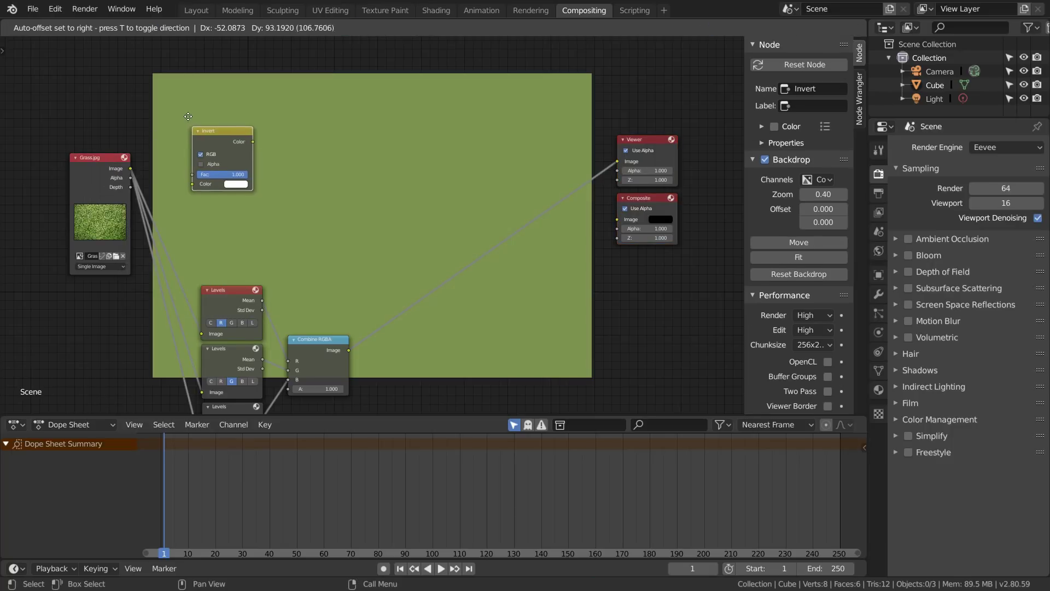
pyautogui.click(133, 145)
pyautogui.moveTo(130, 169); pyautogui.dragTo(169, 126)
pyautogui.keyDown('ctrl'); pyautogui.keyDown('shift'); pyautogui.click(205, 84); pyautogui.keyUp('shift'); pyautogui.keyUp('ctrl')
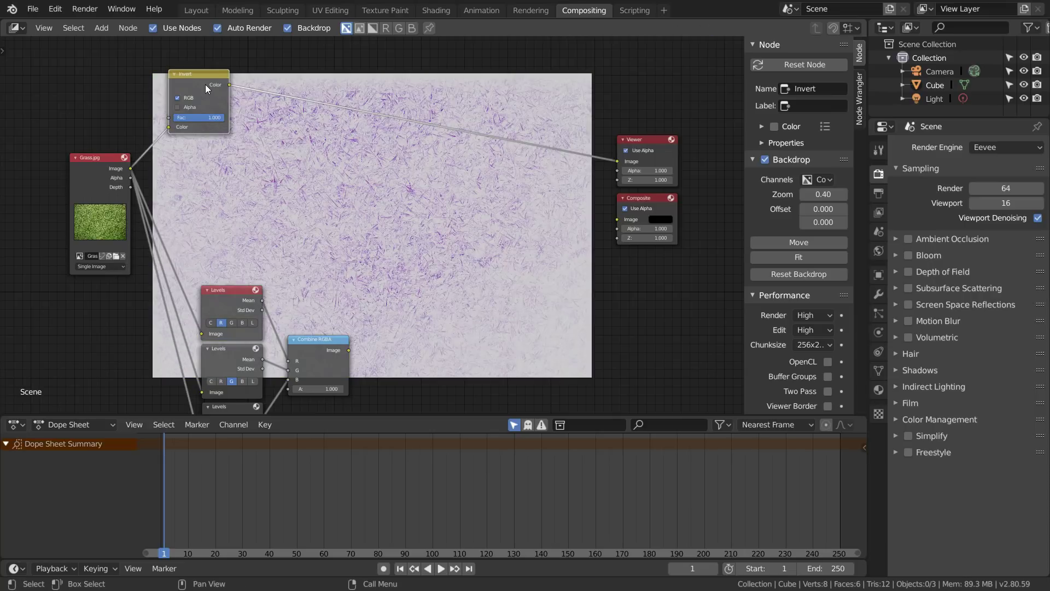
# - Add a Mix node that takes the inverted colour and the original Grass.jpg image, and preview it in the Viewer
pyautogui.hotkey('shift', 'a')
pyautogui.click(264, 131)
pyautogui.write('mix')
pyautogui.press('Return')
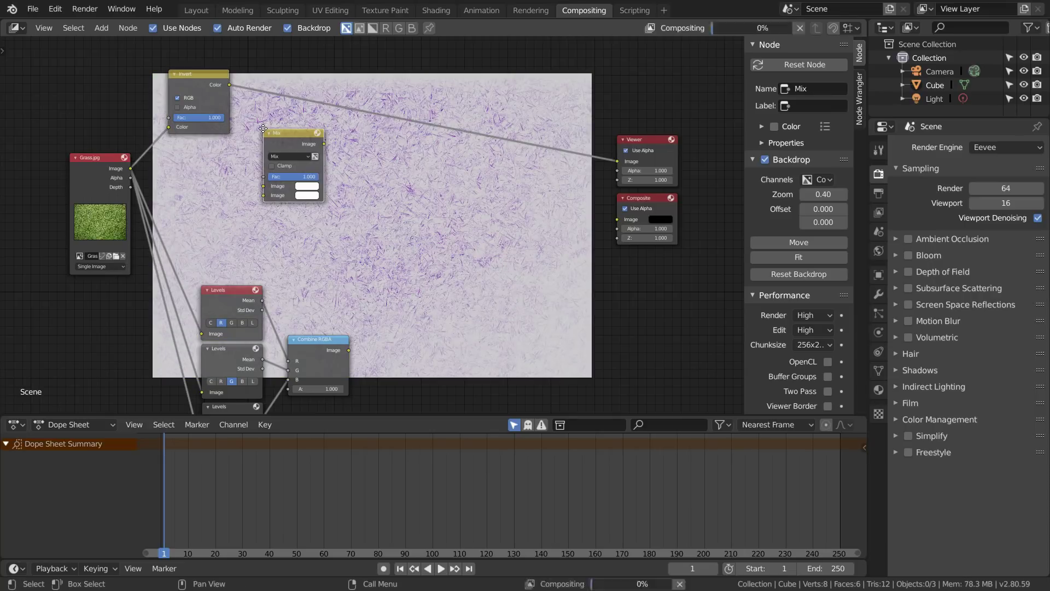
pyautogui.click(264, 128)
pyautogui.moveTo(228, 83); pyautogui.dragTo(130, 169)
pyautogui.keyDown('ctrl'); pyautogui.keyDown('shift'); pyautogui.click(302, 130); pyautogui.keyUp('shift'); pyautogui.keyUp('ctrl')
pyautogui.moveTo(299, 135); pyautogui.dragTo(336, 130)
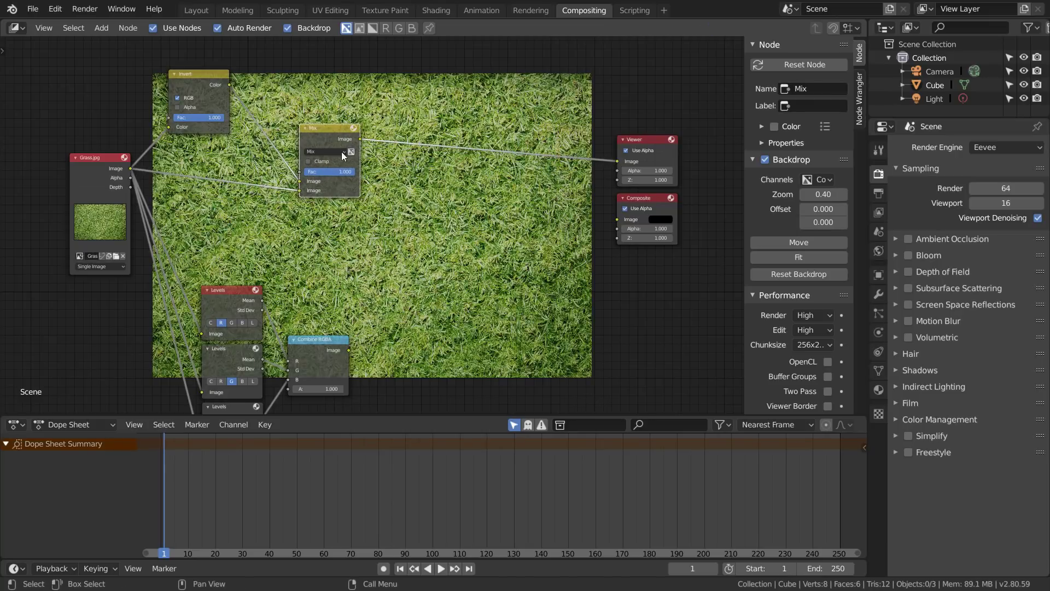
# - Set the Mix node's factor to 0.5
pyautogui.click(342, 172)
pyautogui.write('.5')
pyautogui.press('Return')
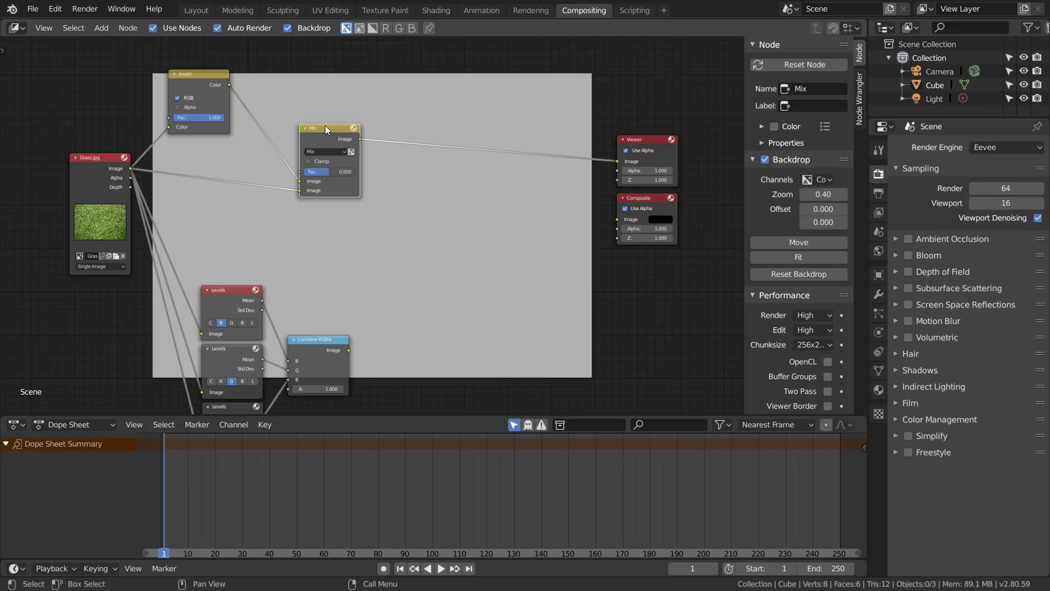
# - Insert a Blur node on the link between Invert and Mix, and move it clear of its neighbours
pyautogui.hotkey('shift', 'a')
pyautogui.write('s')
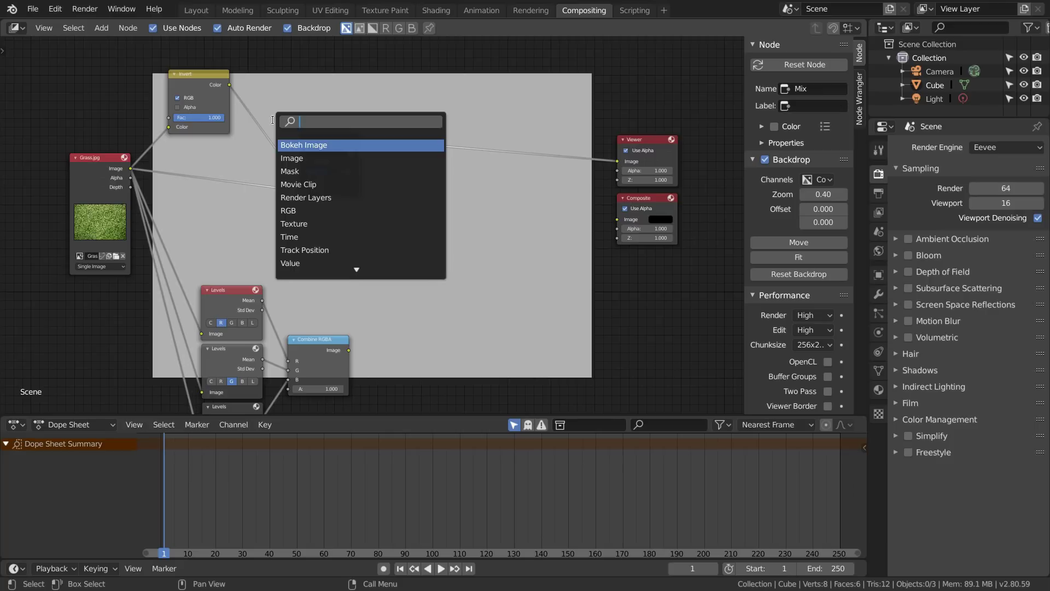
pyautogui.write('blur')
pyautogui.press('Down')
pyautogui.press('Return')
pyautogui.click(273, 120)
pyautogui.scroll(5, 274, 119)
pyautogui.moveTo(256, 73); pyautogui.dragTo(291, 169, button='middle')
pyautogui.moveTo(292, 170); pyautogui.dragTo(288, 67)
# - Set the Blur node's X and Y sizes to 8 and enlarge the backdrop to inspect the result
pyautogui.click(309, 173)
pyautogui.write('8')
pyautogui.press('Return')
pyautogui.click(310, 188)
pyautogui.write('8')
pyautogui.press('Return')
pyautogui.hotkey('alt', 'v')
pyautogui.hotkey('alt', 'v')
pyautogui.hotkey('alt', 'v')
pyautogui.hotkey('alt', 'v')
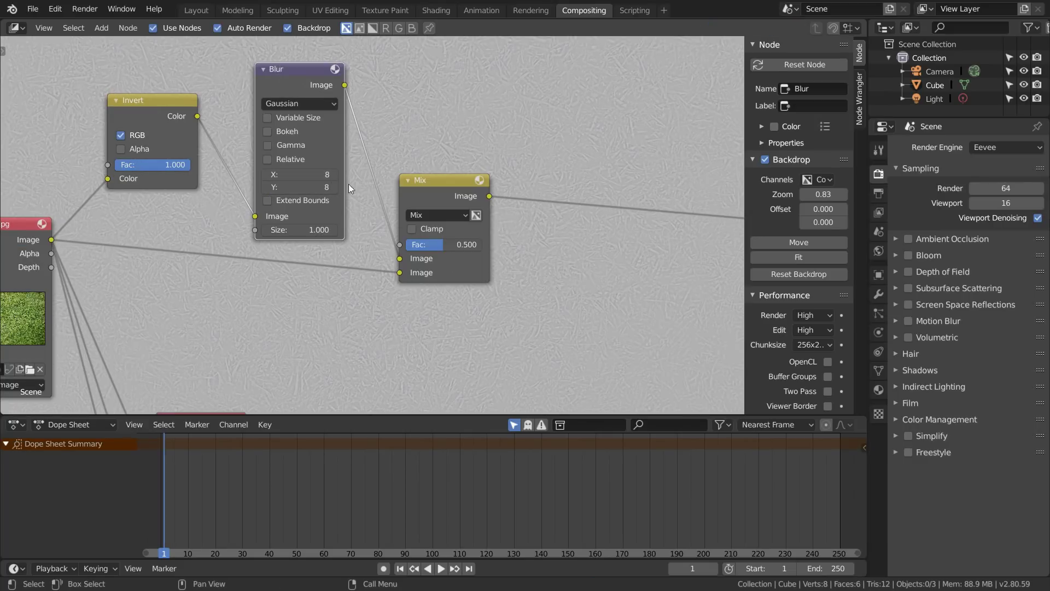
# - Set the Blur node's X and Y sizes to 45 and check the whole result in the backdrop
pyautogui.click(324, 174)
pyautogui.write('45')
pyautogui.press('Return')
pyautogui.click(323, 187)
pyautogui.write('45')
pyautogui.press('Return')
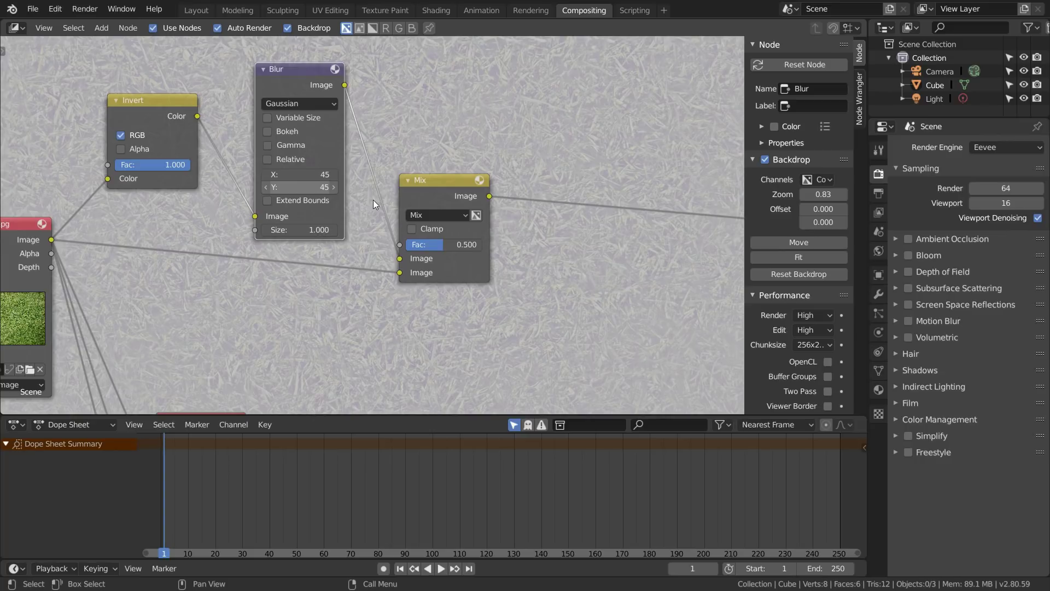
pyautogui.hotkey('alt', 'v')
pyautogui.hotkey('alt', 'v')
pyautogui.hotkey('alt', 'v')
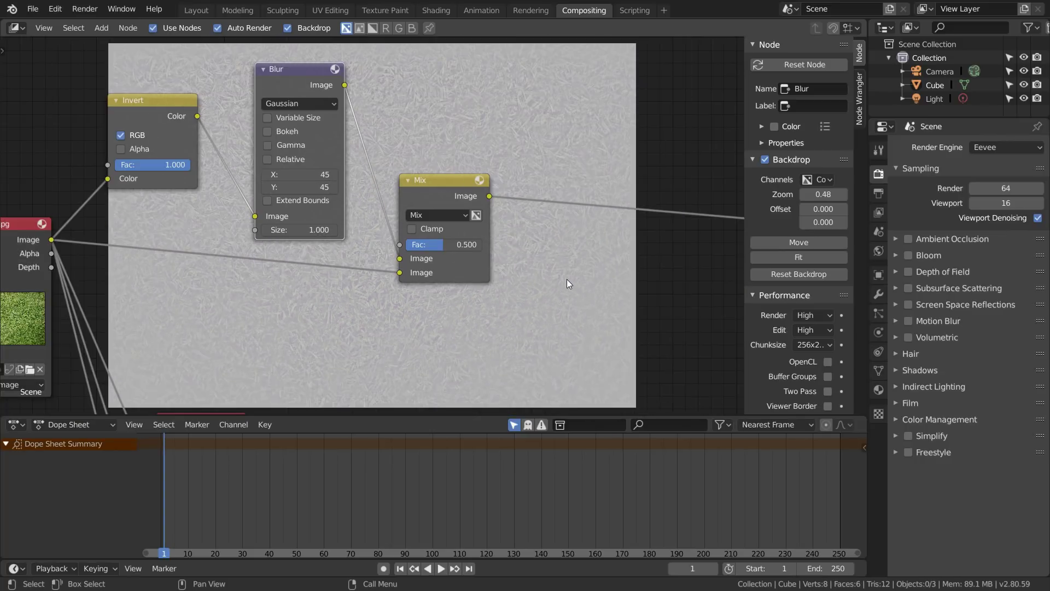
pyautogui.hotkey('alt', 'v')
pyautogui.scroll(-4, 410, 288)
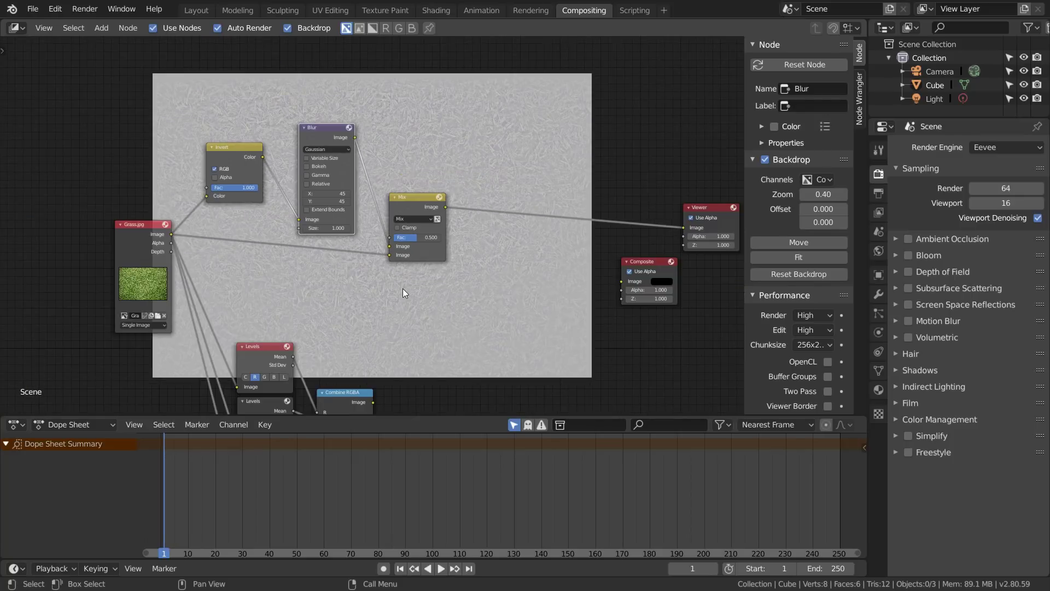
# - Insert a second Invert node between the Mix node and the Viewer
pyautogui.hotkey('shift', 'a')
pyautogui.write('sinvert')
pyautogui.press('Return')
pyautogui.click(400, 178)
# - Insert an RGB to BW node between the second Invert node and the Viewer
pyautogui.scroll(2, 437, 194)
pyautogui.hotkey('shift', 'a')
pyautogui.write('sbw')
pyautogui.press('Return')
pyautogui.click(488, 185)
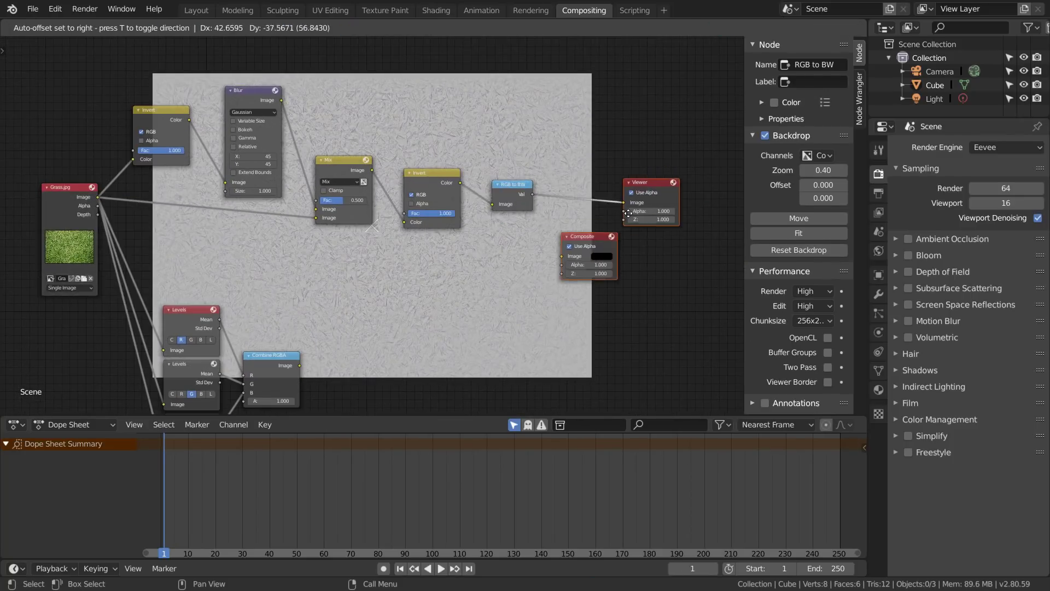
# - Rearrange the Viewer, Composite, Levels and Combine RGBA nodes to free up space after the RGB to BW node
pyautogui.press('g')
pyautogui.click(174, 112)
pyautogui.moveTo(259, 225); pyautogui.dragTo(215, 145, button='middle')
pyautogui.moveTo(263, 372); pyautogui.dragTo(124, 239)
pyautogui.press('g')
pyautogui.click(372, 239)
pyautogui.moveTo(602, 257); pyautogui.dragTo(660, 149)
pyautogui.moveTo(518, 179); pyautogui.dragTo(421, 192, button='middle')
# - Add a second Mix node after the RGB to BW node and set its factor to 0.5
pyautogui.hotkey('shift', 'a')
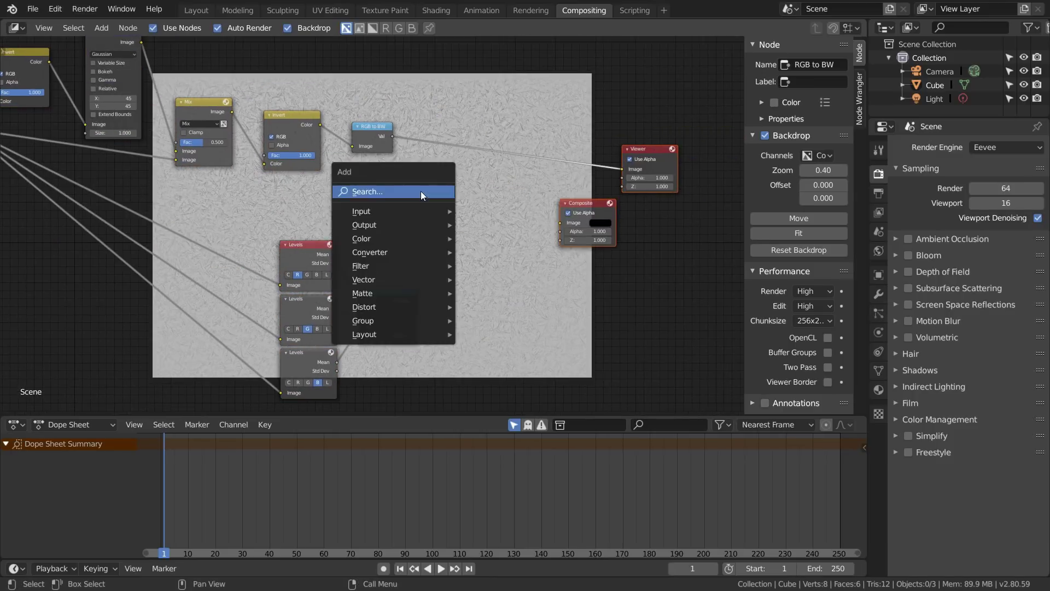
pyautogui.click(422, 192)
pyautogui.write('mix')
pyautogui.press('Return')
pyautogui.click(445, 175)
pyautogui.click(474, 217)
pyautogui.write('.5')
pyautogui.press('Return')
# - Link RGB to BW to the new Mix node's factor, Grass.jpg and Combine RGBA to its image inputs, and preview its output
pyautogui.scroll(2, 474, 215)
pyautogui.moveTo(395, 124); pyautogui.dragTo(457, 218)
pyautogui.moveTo(423, 313); pyautogui.dragTo(457, 238)
pyautogui.scroll(-1, 431, 234)
pyautogui.scroll(-3, 375, 224)
pyautogui.moveTo(24, 143); pyautogui.dragTo(434, 228)
pyautogui.keyDown('ctrl'); pyautogui.keyDown('shift'); pyautogui.click(448, 183); pyautogui.keyUp('shift'); pyautogui.keyUp('ctrl')
pyautogui.scroll(1, 376, 195)
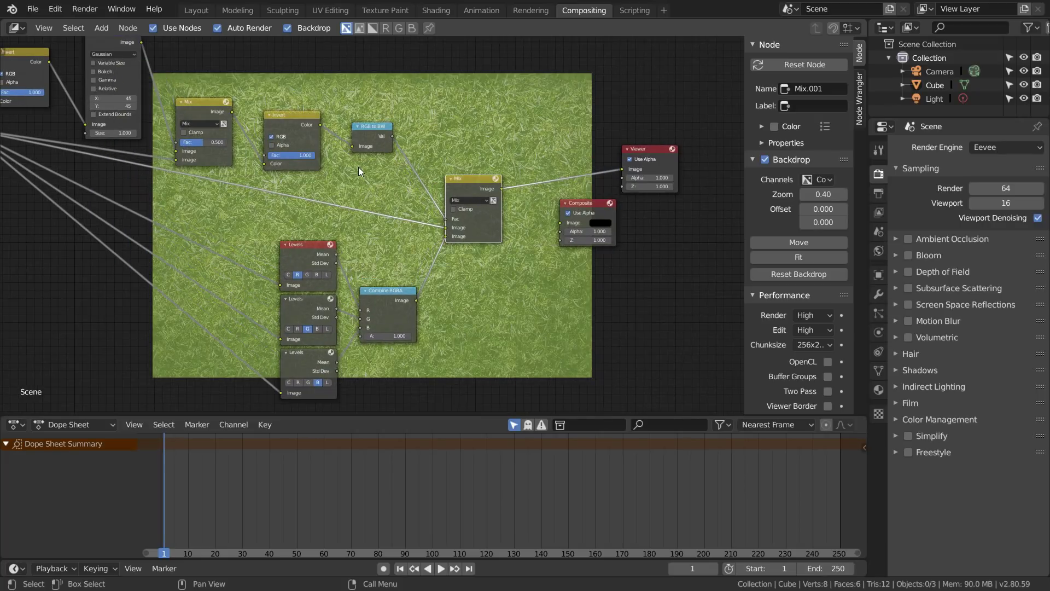
# - Compare the original grass photo with the second Mix node's output in the backdrop, enlarging it to full size
pyautogui.moveTo(356, 168); pyautogui.dragTo(441, 194, button='middle')
pyautogui.keyDown('ctrl'); pyautogui.keyDown('shift'); pyautogui.click(12, 153); pyautogui.keyUp('shift'); pyautogui.keyUp('ctrl')
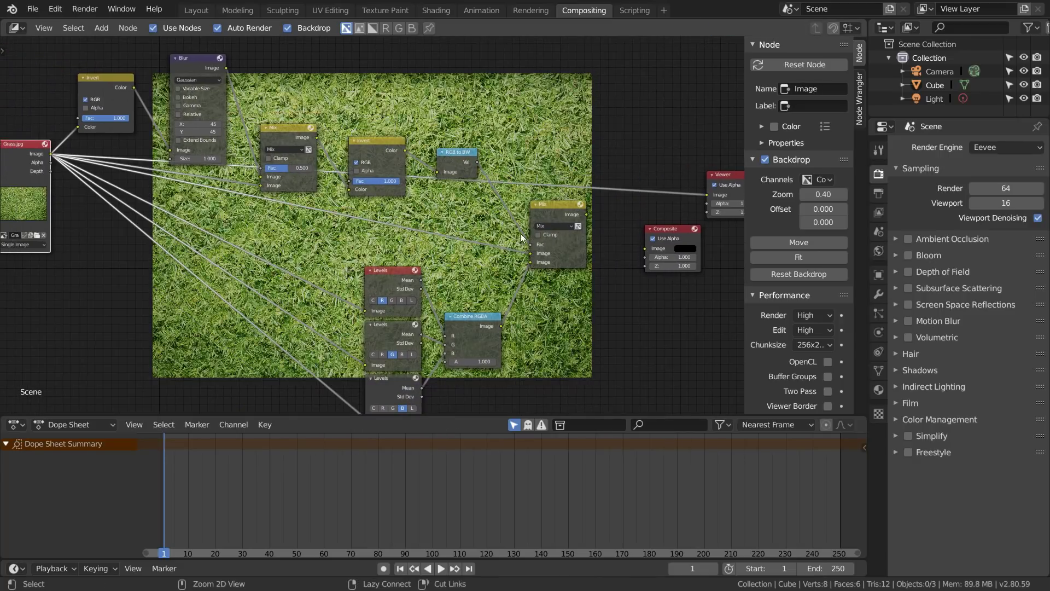
pyautogui.keyDown('ctrl'); pyautogui.keyDown('shift'); pyautogui.click(554, 203); pyautogui.keyUp('shift'); pyautogui.keyUp('ctrl')
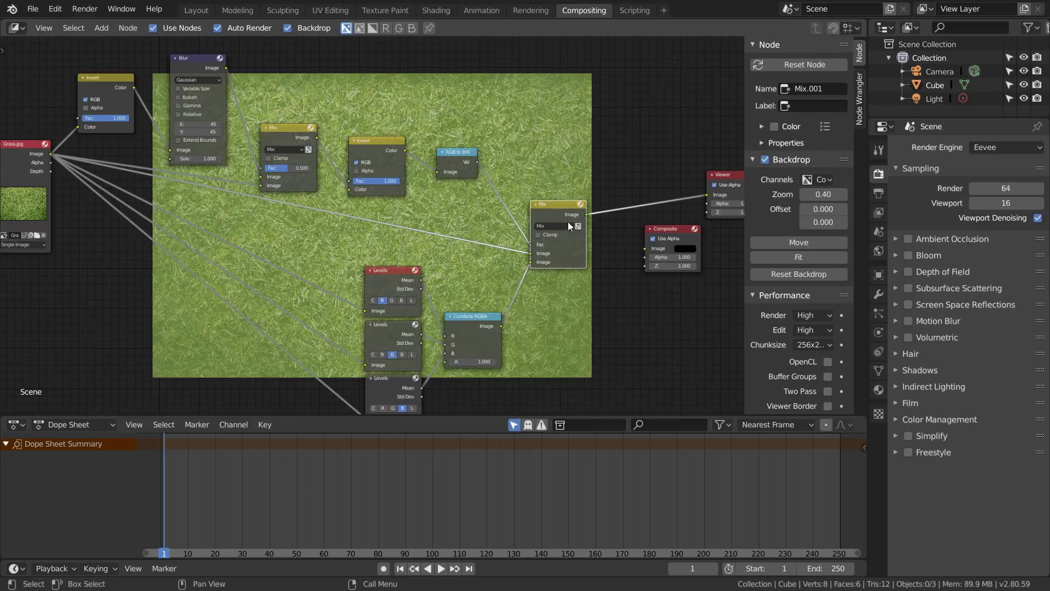
pyautogui.hotkey('alt', 'v')
pyautogui.hotkey('alt', 'v')
pyautogui.hotkey('alt', 'v')
pyautogui.hotkey('alt', 'v')
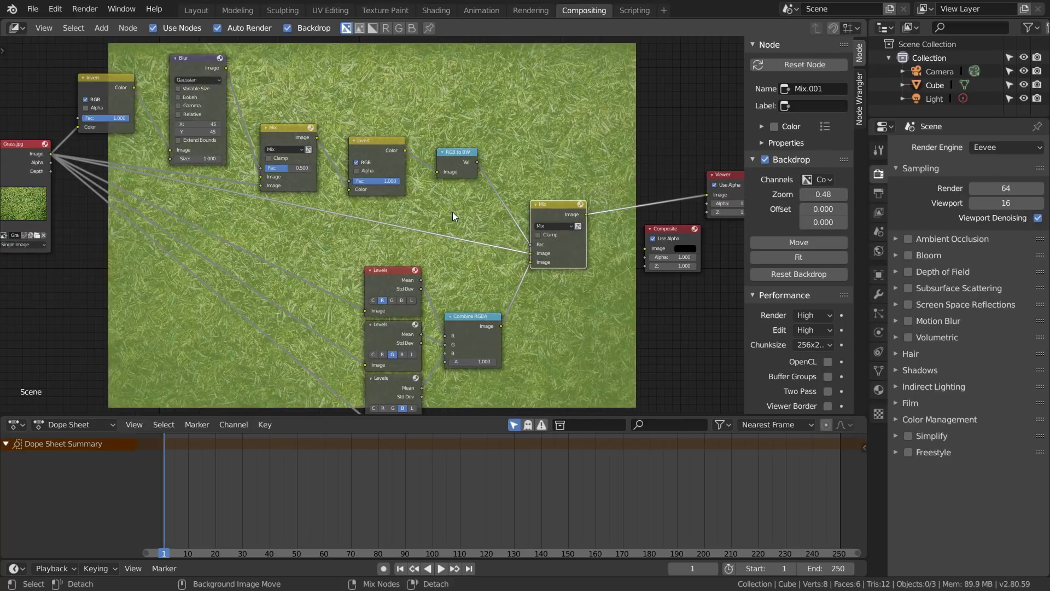
pyautogui.hotkey('alt', 'v')
pyautogui.keyDown('ctrl'); pyautogui.keyDown('shift'); pyautogui.click(21, 151); pyautogui.keyUp('shift'); pyautogui.keyUp('ctrl')
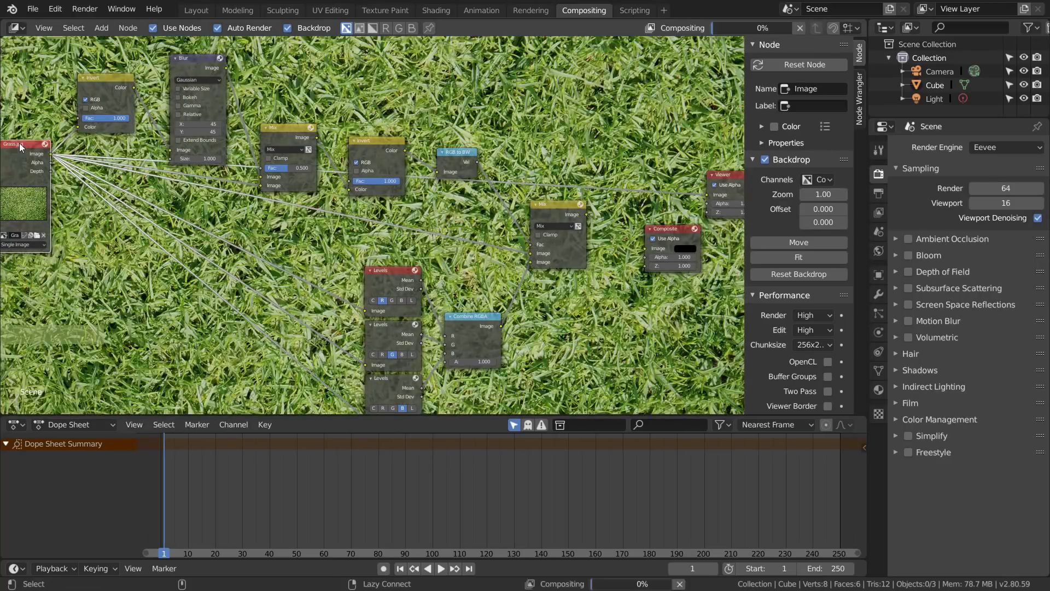
pyautogui.keyDown('ctrl'); pyautogui.keyDown('shift'); pyautogui.click(551, 204); pyautogui.keyUp('shift'); pyautogui.keyUp('ctrl')
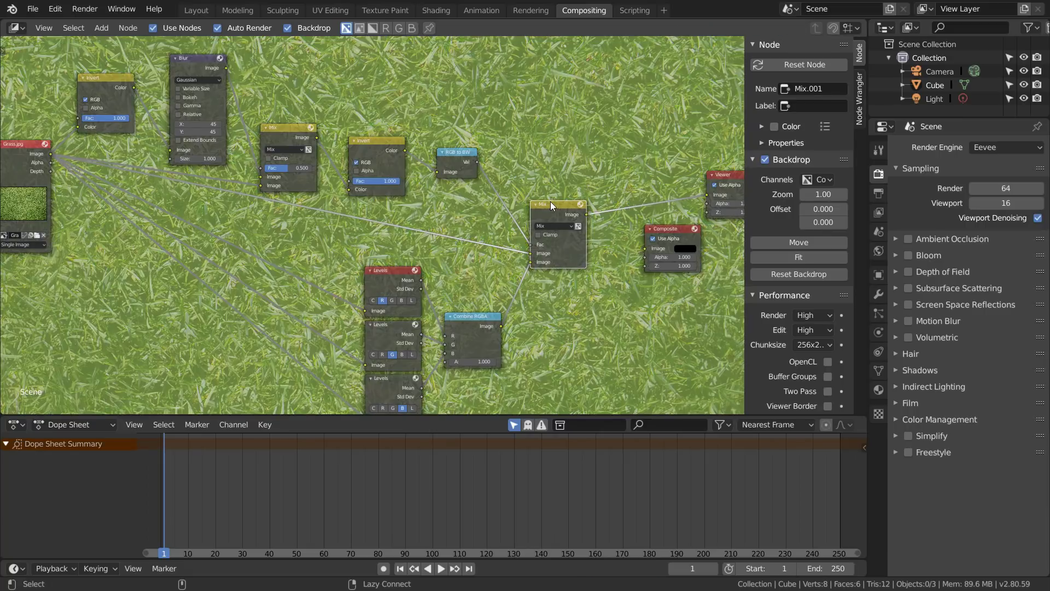
# - Insert a Math node set to Multiply with a value of 1 between the RGB to BW and second Mix nodes, and shrink the backdrop
pyautogui.hotkey('shift', 'a')
pyautogui.click(469, 206)
pyautogui.write('math')
pyautogui.press('Return')
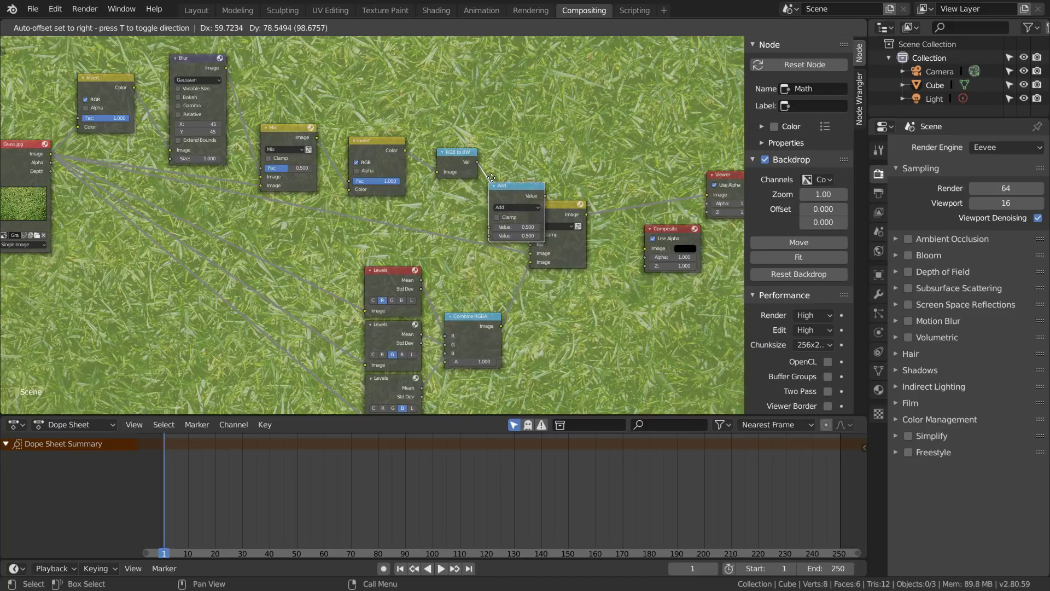
pyautogui.click(500, 189)
pyautogui.click(521, 204)
pyautogui.click(531, 228)
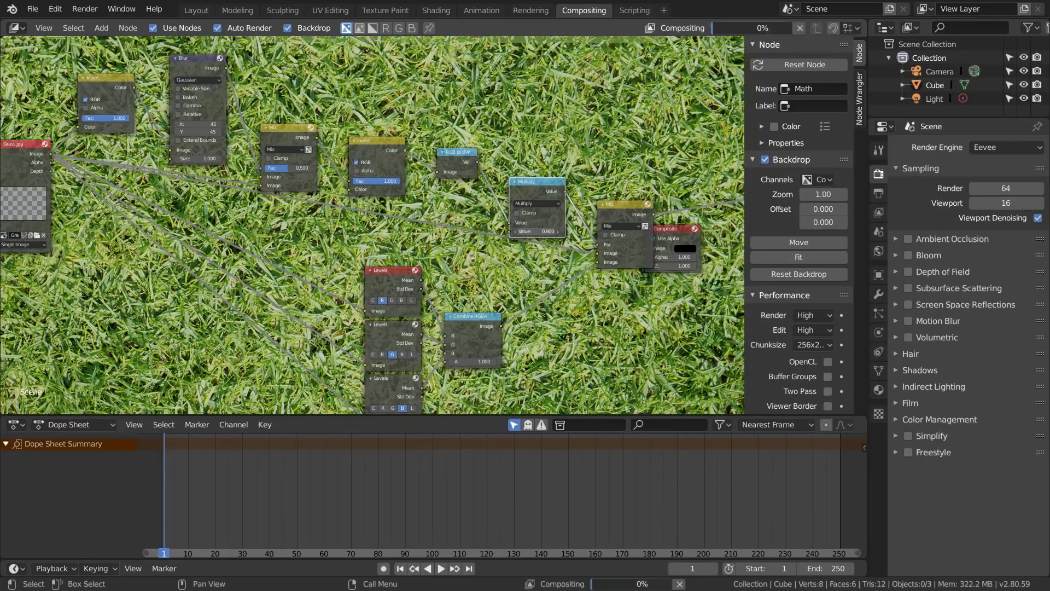
pyautogui.press('v')
pyautogui.press('v')
pyautogui.press('v')
pyautogui.press('v')
pyautogui.press('v')
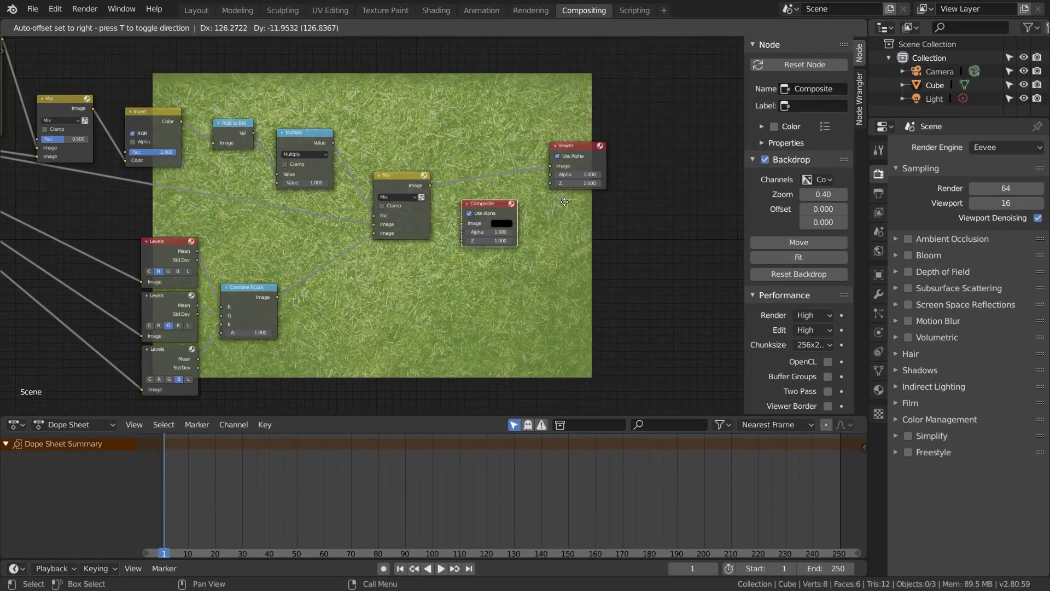
# - Insert a Translate node between the second Mix node and the Viewer
pyautogui.hotkey('shift', 'a')
pyautogui.click(495, 216)
pyautogui.write('trans')
pyautogui.press('Return')
pyautogui.click(508, 215)
# - Set the Translate node to X 2000/2 and Y 1383/2 with wrapping on Both Axes
pyautogui.click(517, 232)
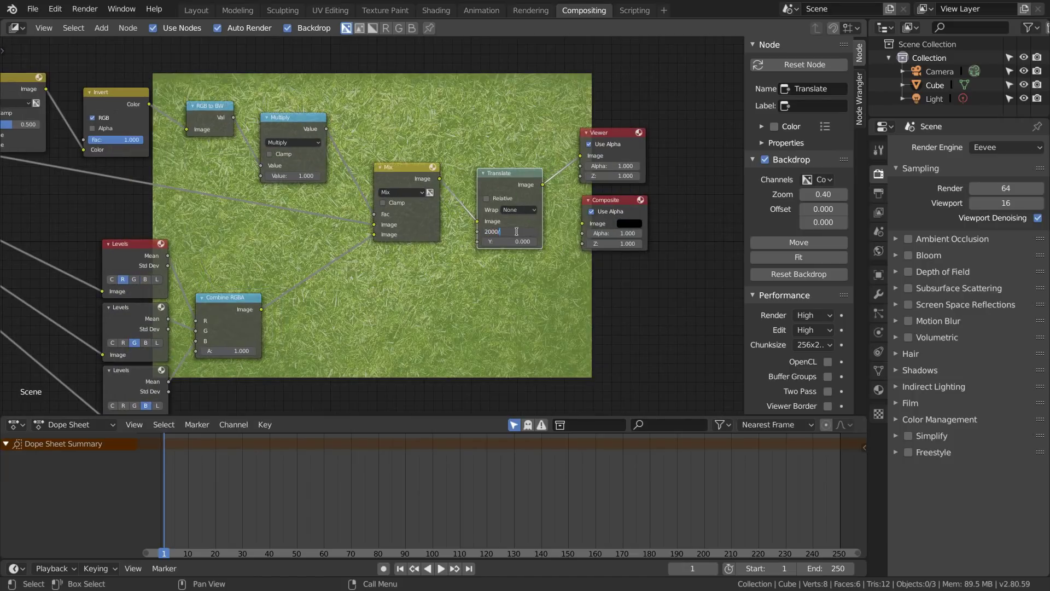
pyautogui.press('Return')
pyautogui.click(516, 245)
pyautogui.write('1383/2')
pyautogui.press('Return')
pyautogui.click(518, 210)
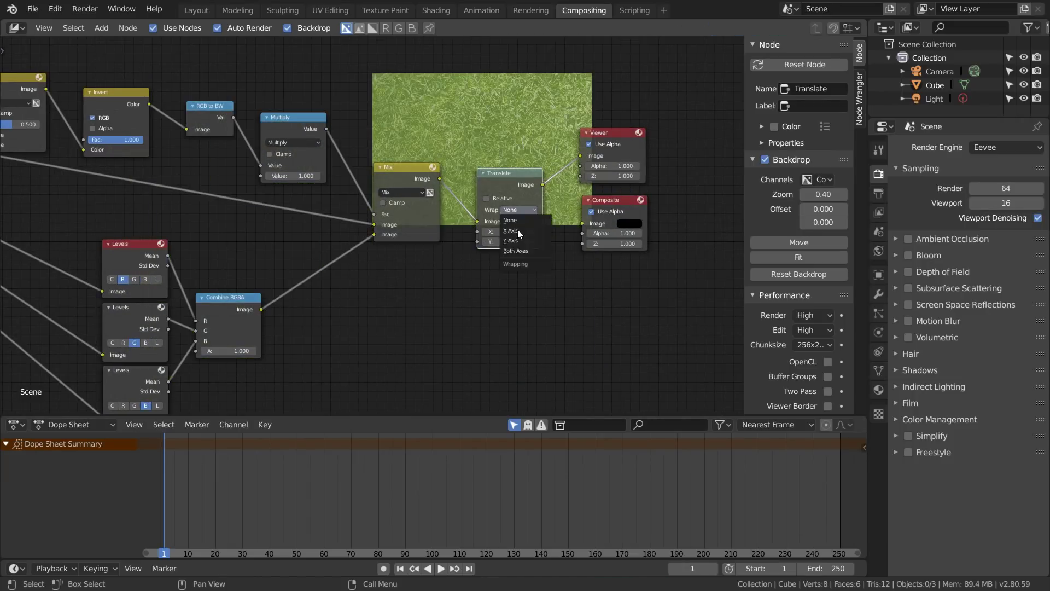
pyautogui.click(520, 243)
# - Reposition the Mix and Translate nodes and link the Translate output to the Composite node's image input
pyautogui.moveTo(412, 166); pyautogui.dragTo(405, 185)
pyautogui.moveTo(516, 171); pyautogui.dragTo(510, 168)
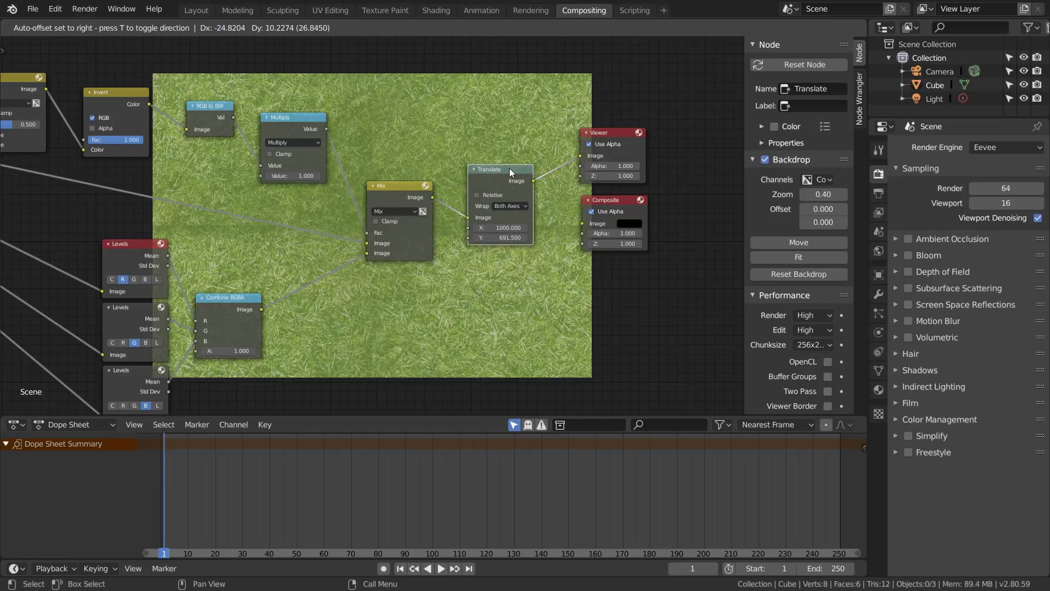
pyautogui.moveTo(509, 169); pyautogui.dragTo(582, 224)
# - Set the output resolution to 2000 × 1383 px and render the image
pyautogui.click(879, 194)
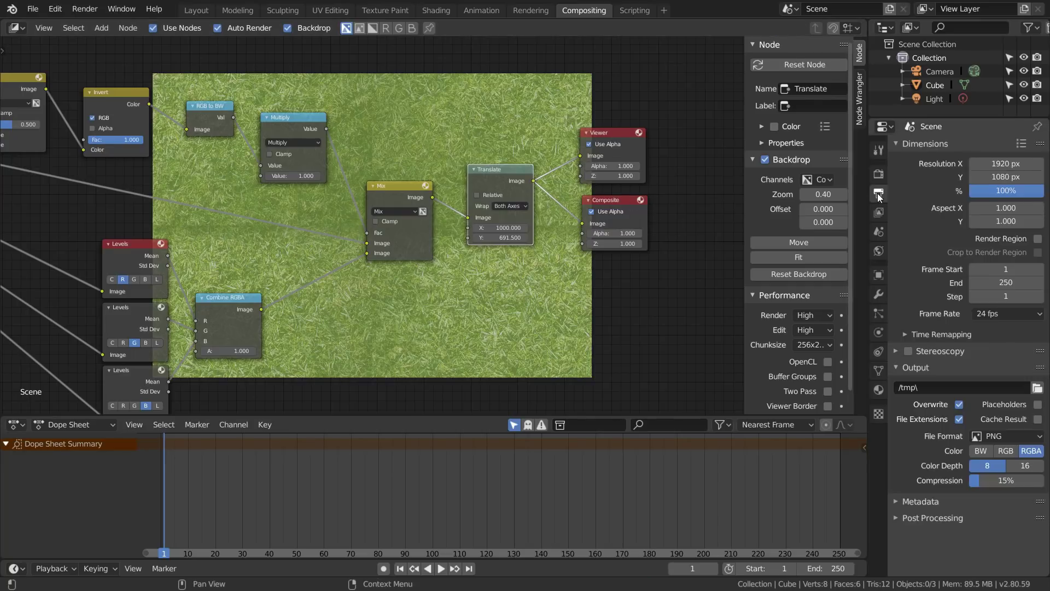
pyautogui.click(986, 164)
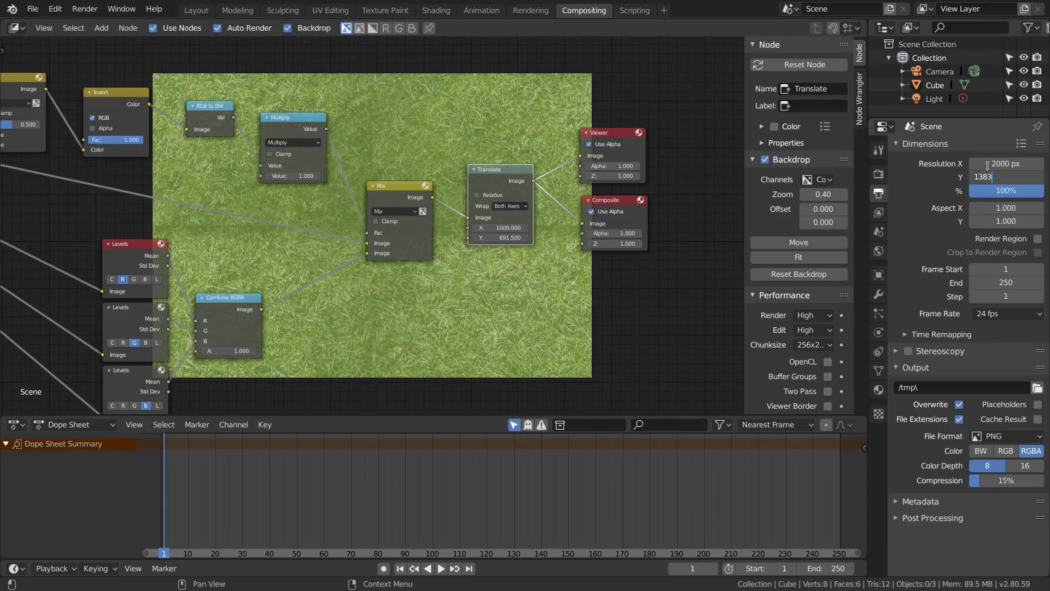
pyautogui.press('F12')
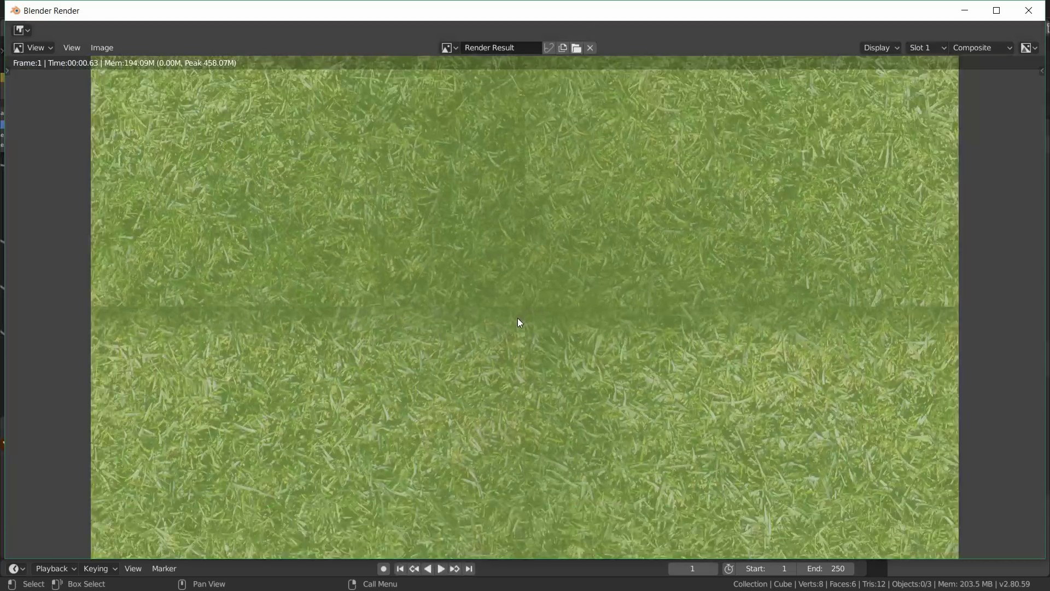
# - Save the rendered image to the Desktop as Equalized.png
pyautogui.hotkey('shift', 'alt', 's')
pyautogui.click(65, 137)
pyautogui.doubleClick(195, 64)
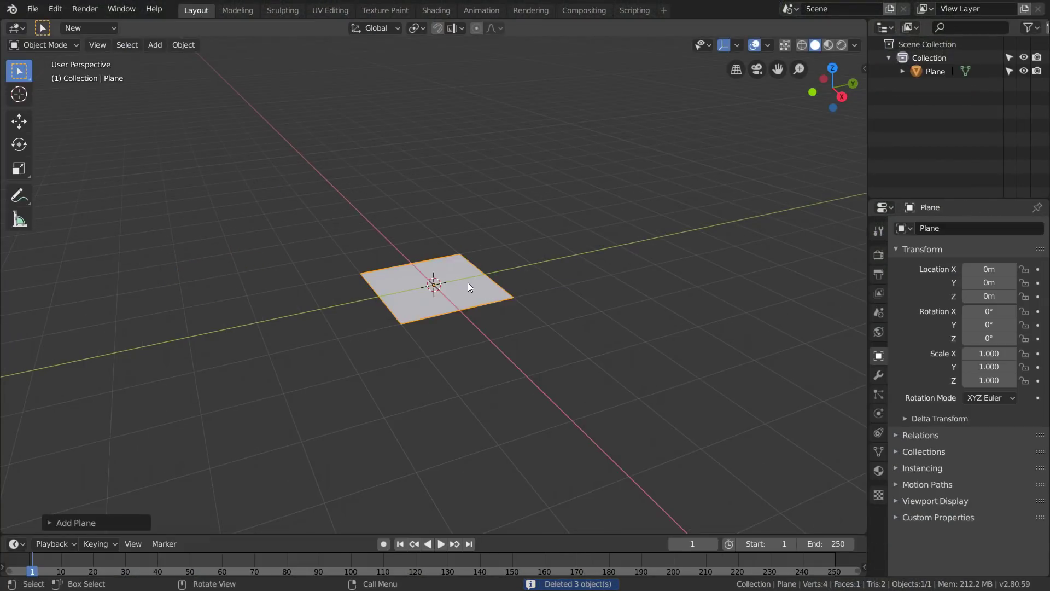
# - Set the new plane's Y dimension to match the proportions of the 2000 × 1383 image
pyautogui.moveTo(506, 291); pyautogui.dragTo(508, 293, button='middle')
pyautogui.press('n')
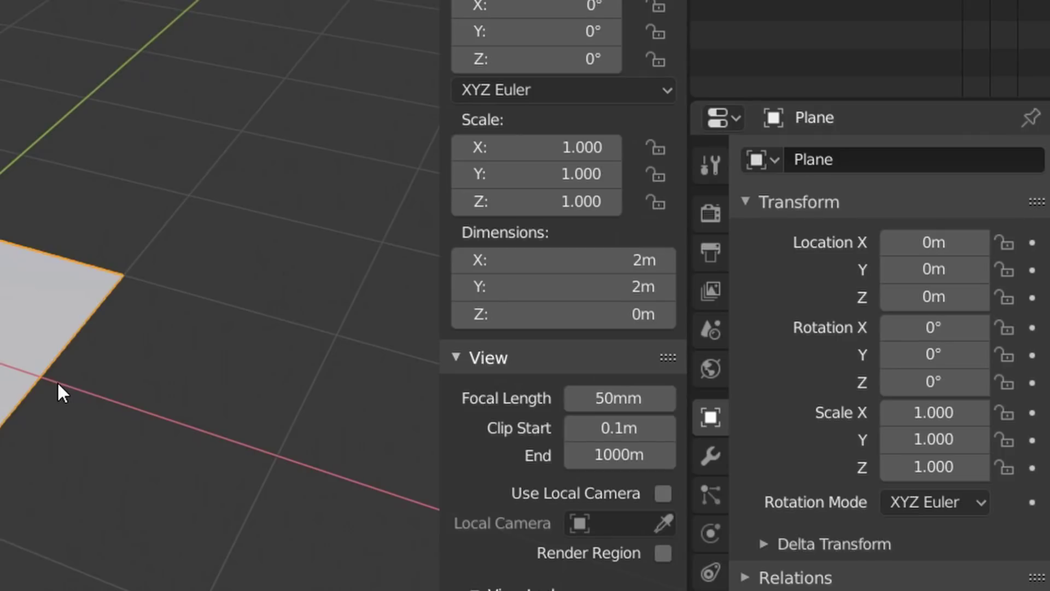
pyautogui.click(623, 287)
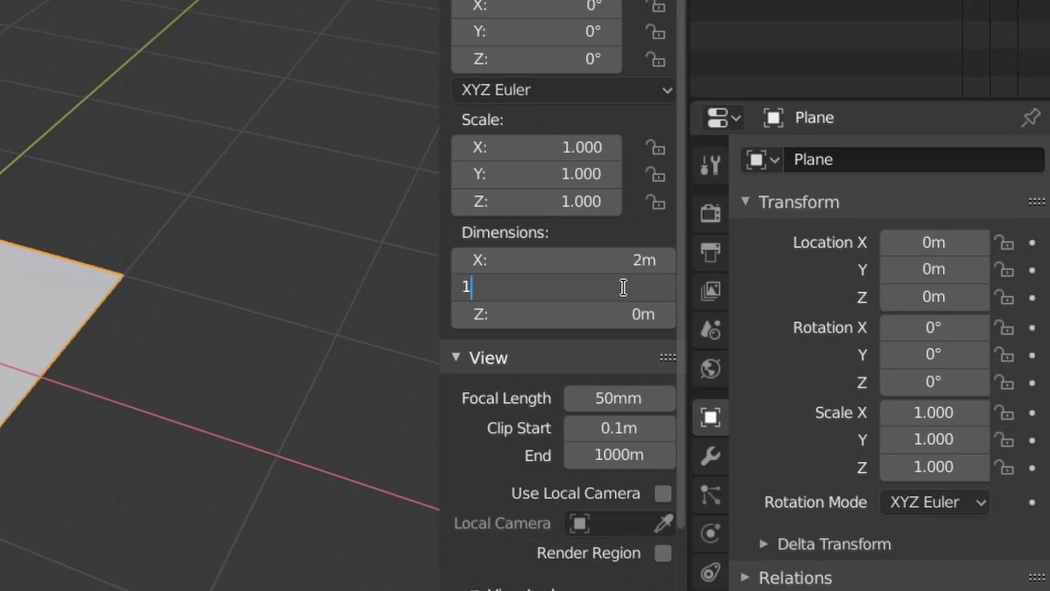
pyautogui.press('Return')
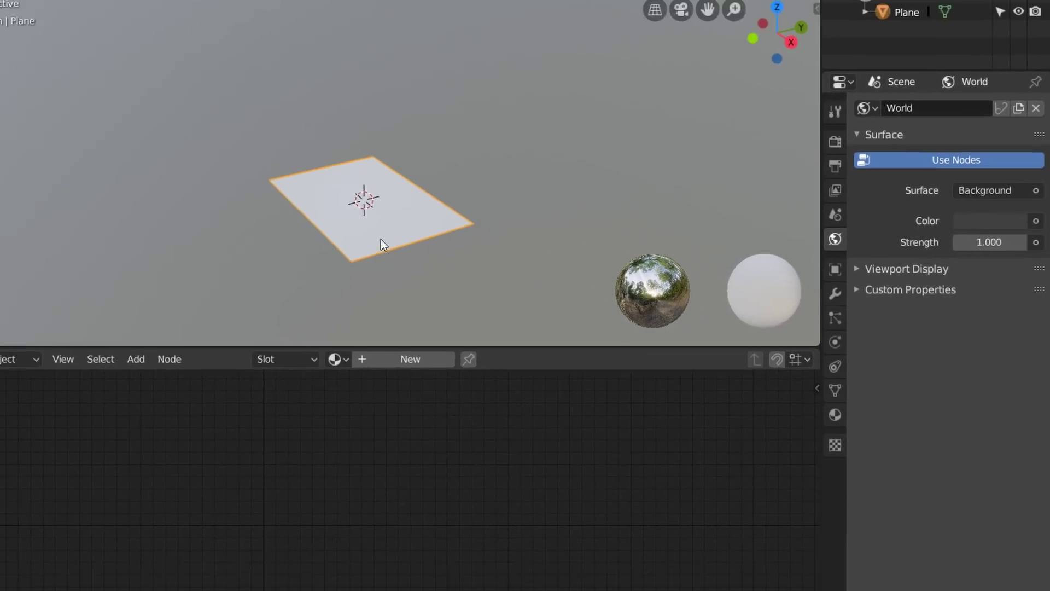
# - Assign the existing Material to the plane in the Shading workspace and delete its Principled BSDF node
pyautogui.scroll(5, 381, 239)
pyautogui.keyDown('shift'); pyautogui.moveTo(381, 238); pyautogui.dragTo(395, 143, button='middle'); pyautogui.keyUp('shift')
pyautogui.click(340, 362)
pyautogui.click(354, 385)
pyautogui.moveTo(422, 381); pyautogui.dragTo(409, 436, button='middle')
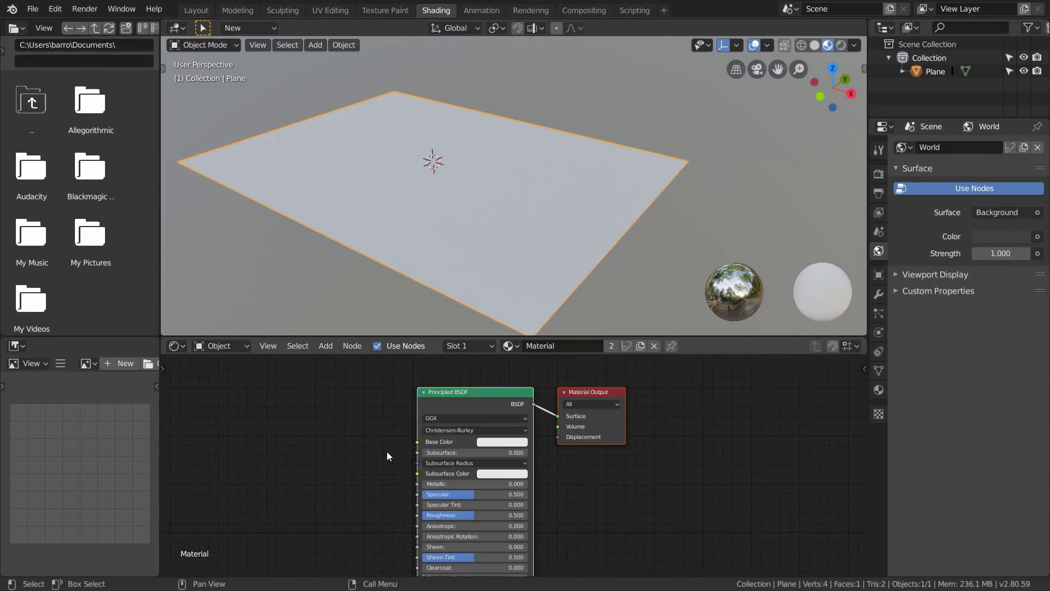
pyautogui.moveTo(445, 395); pyautogui.dragTo(422, 399)
pyautogui.press('x')
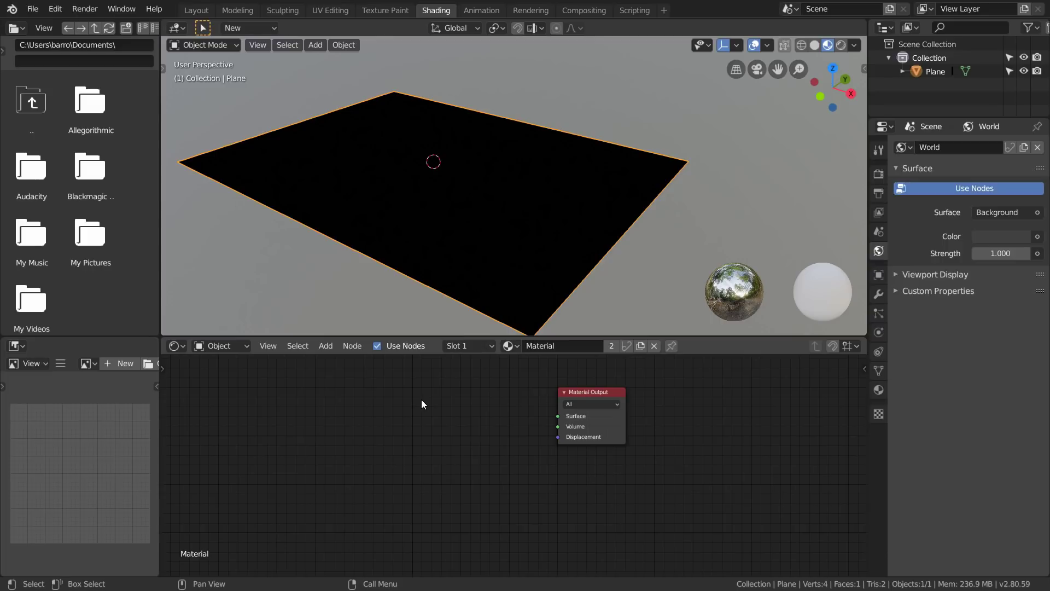
# - Add an Image Texture node and link its Color output to the Material Output's Surface input
pyautogui.hotkey('shift', 'a')
pyautogui.moveTo(400, 457)
pyautogui.click(507, 358)
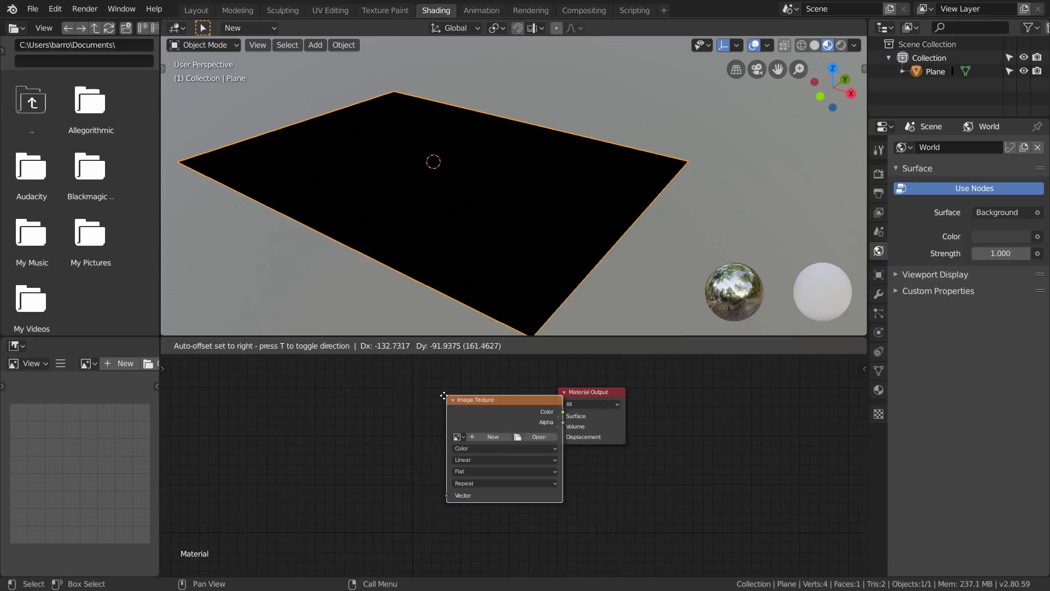
pyautogui.click(383, 401)
pyautogui.moveTo(488, 415); pyautogui.dragTo(558, 416)
# - Load Equalized.png from the Desktop into the Image Texture node
pyautogui.click(466, 441)
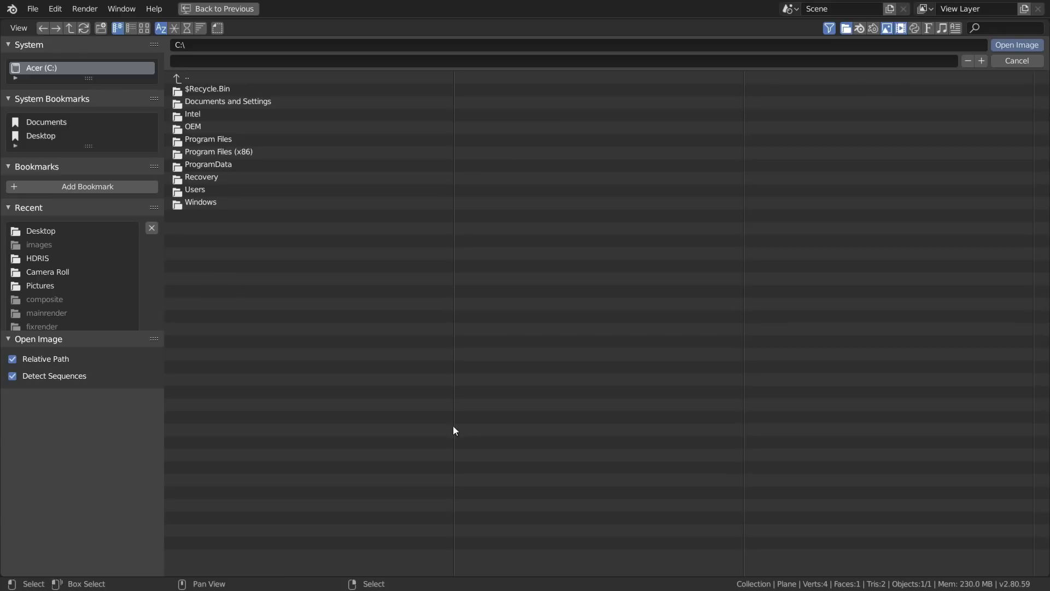
pyautogui.click(42, 136)
pyautogui.doubleClick(191, 189)
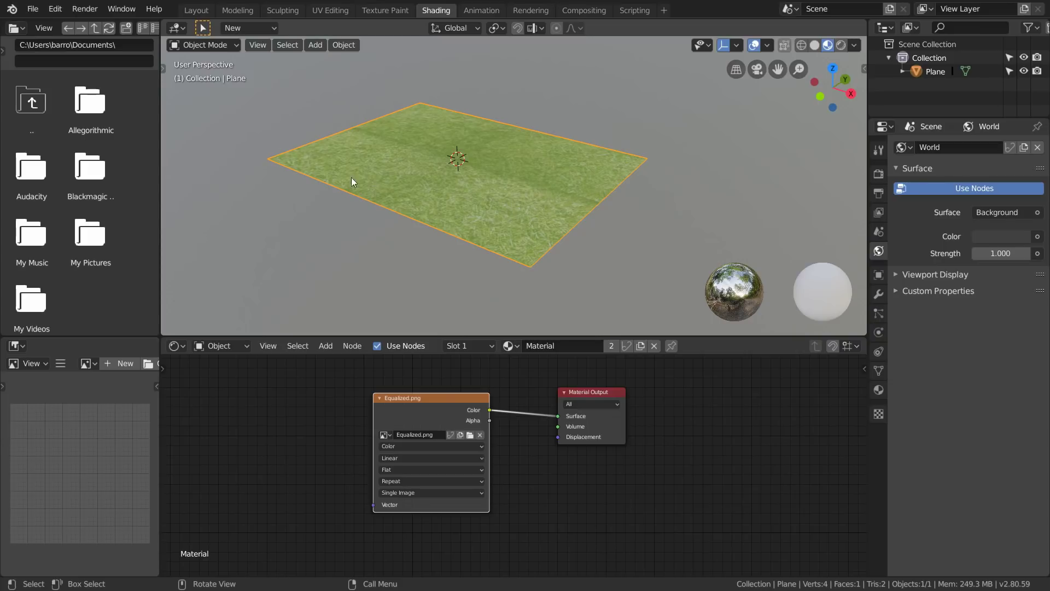
# - Put the plane in Texture Paint mode in the Layout workspace and choose the Clone brush with strength 1
pyautogui.click(196, 10)
pyautogui.click(48, 46)
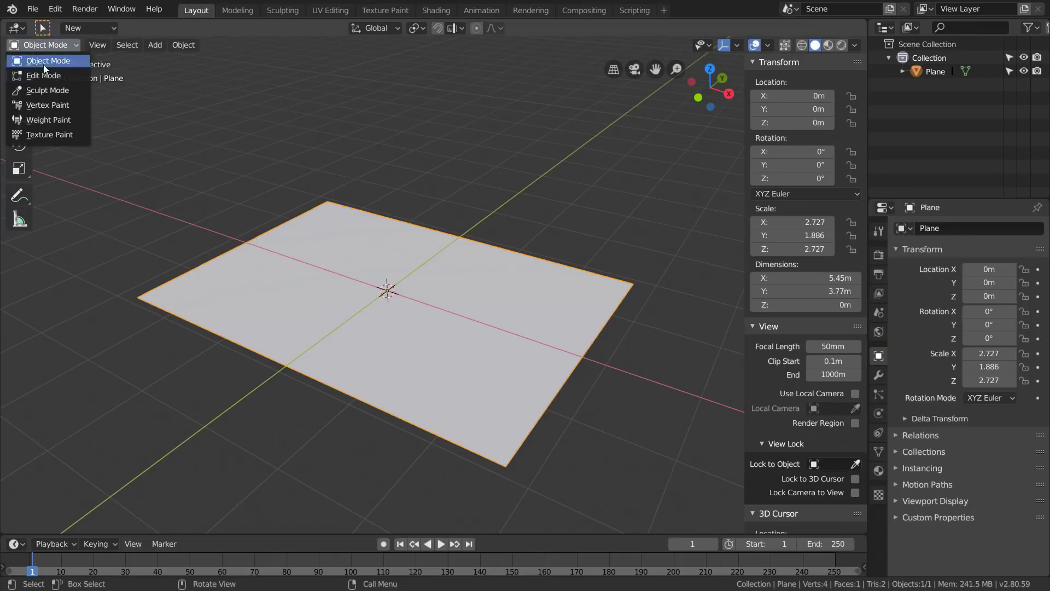
pyautogui.click(51, 133)
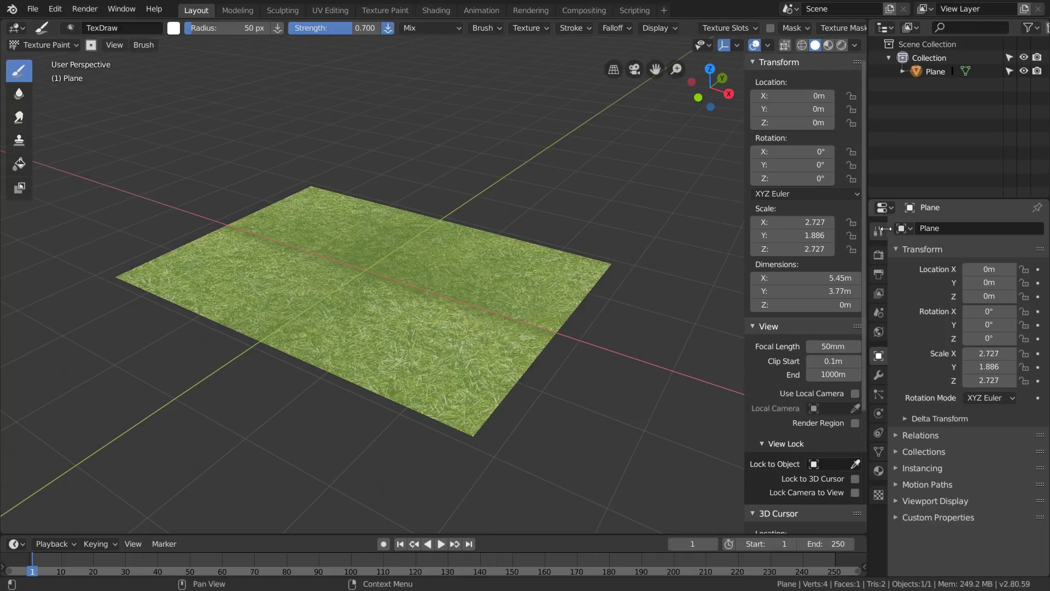
pyautogui.click(879, 230)
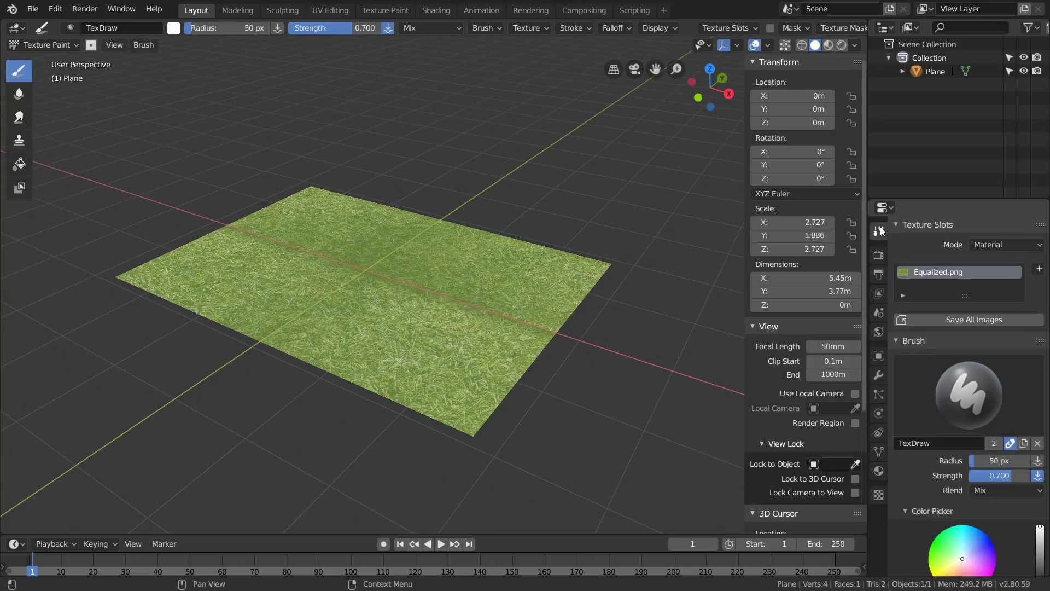
pyautogui.click(19, 141)
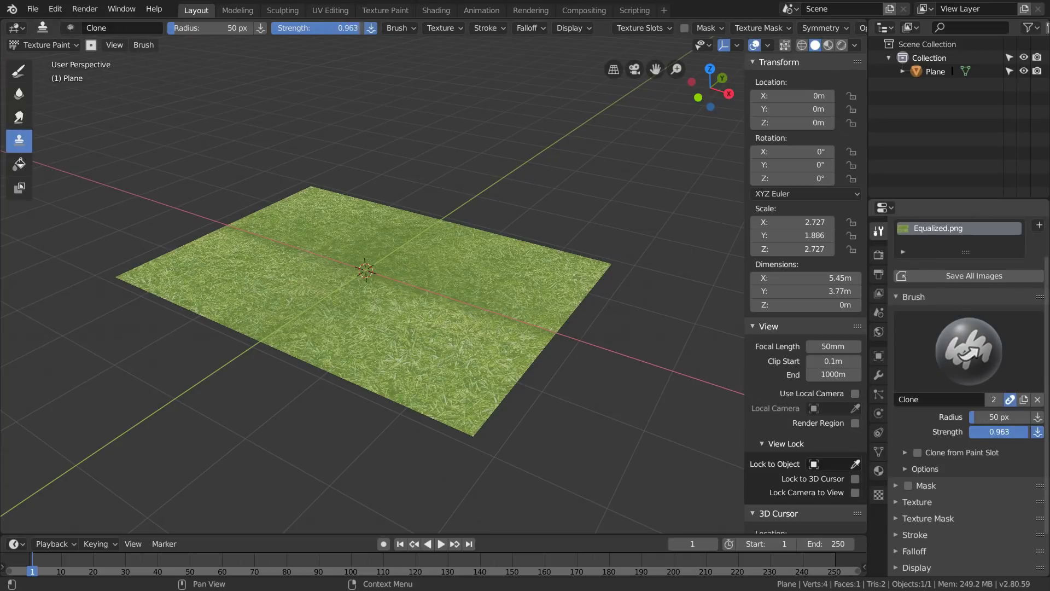
# - Hide the floor grid and axis lines in the viewport overlays
pyautogui.moveTo(444, 320); pyautogui.dragTo(455, 349, button='middle')
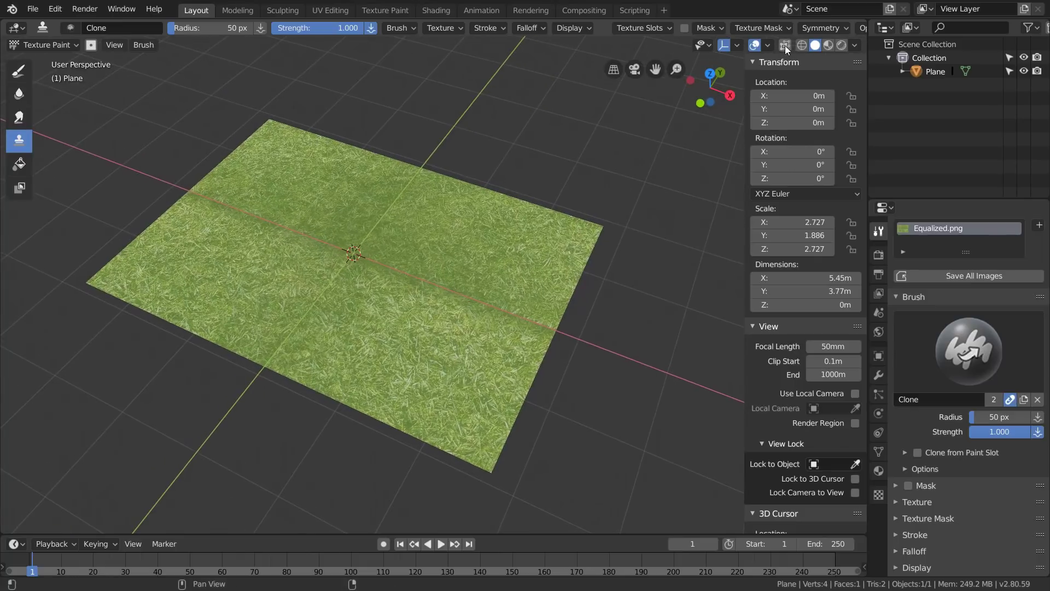
pyautogui.click(770, 44)
pyautogui.click(825, 111)
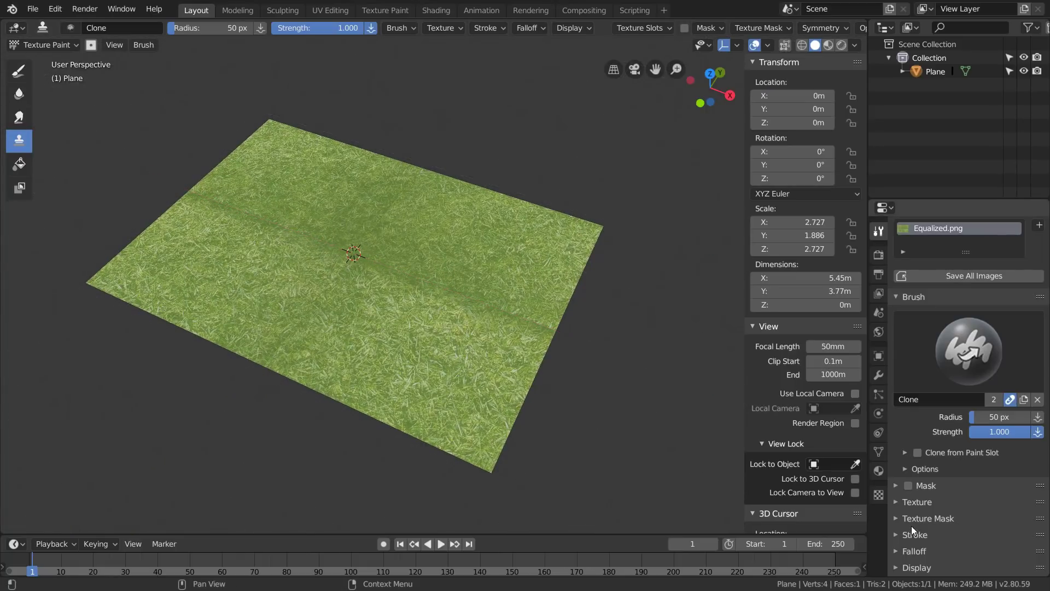
# - Set the Clone brush's stroke method to Line
pyautogui.click(912, 534)
pyautogui.scroll(-2, 922, 513)
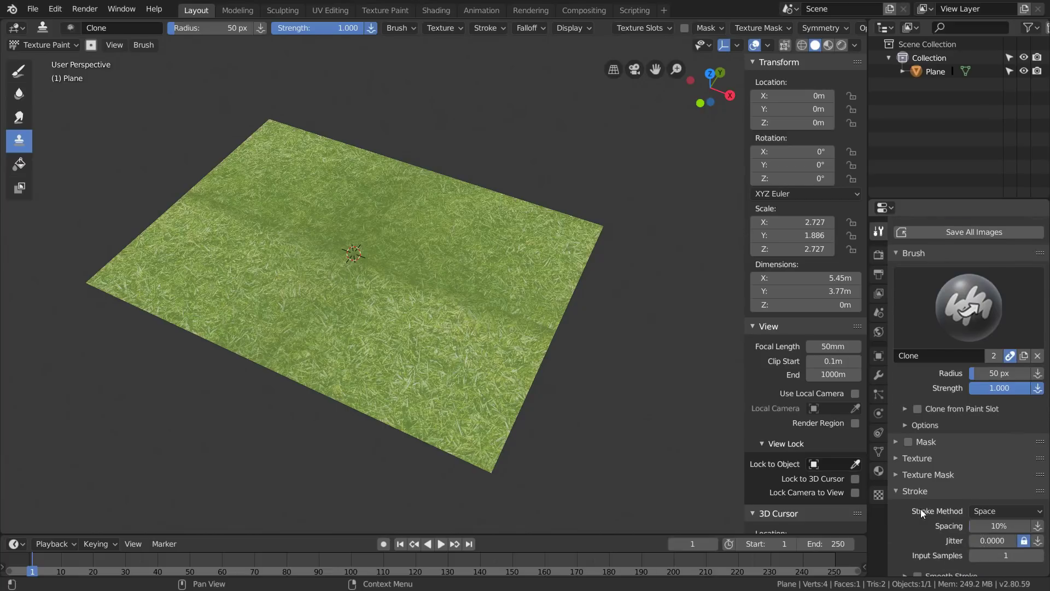
pyautogui.click(980, 514)
pyautogui.click(966, 422)
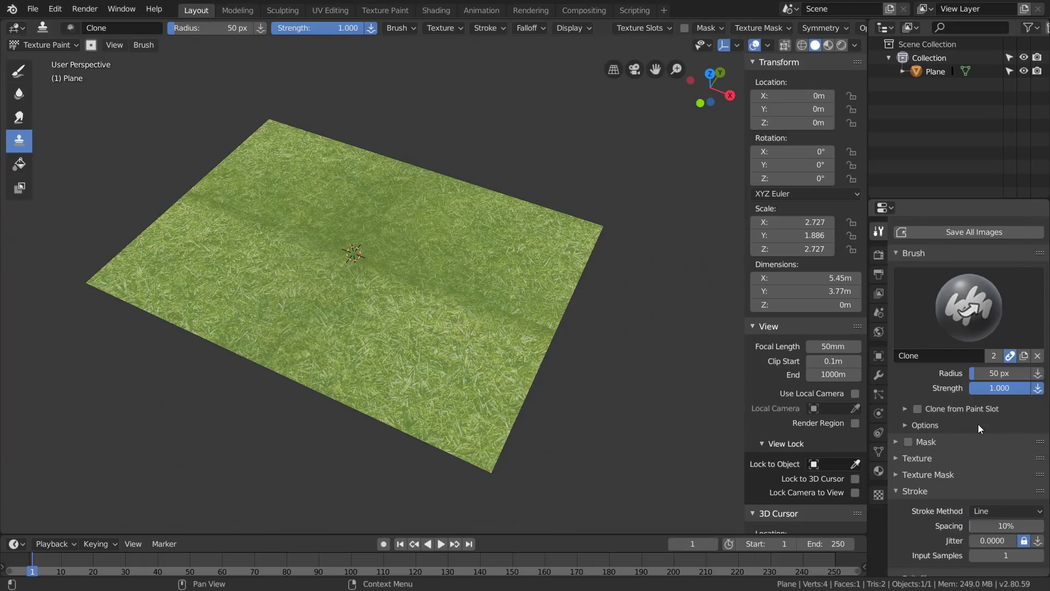
# - Clone lighter grass over the dark seams crossing the middle of the plane with straight line strokes
pyautogui.scroll(1, 513, 348)
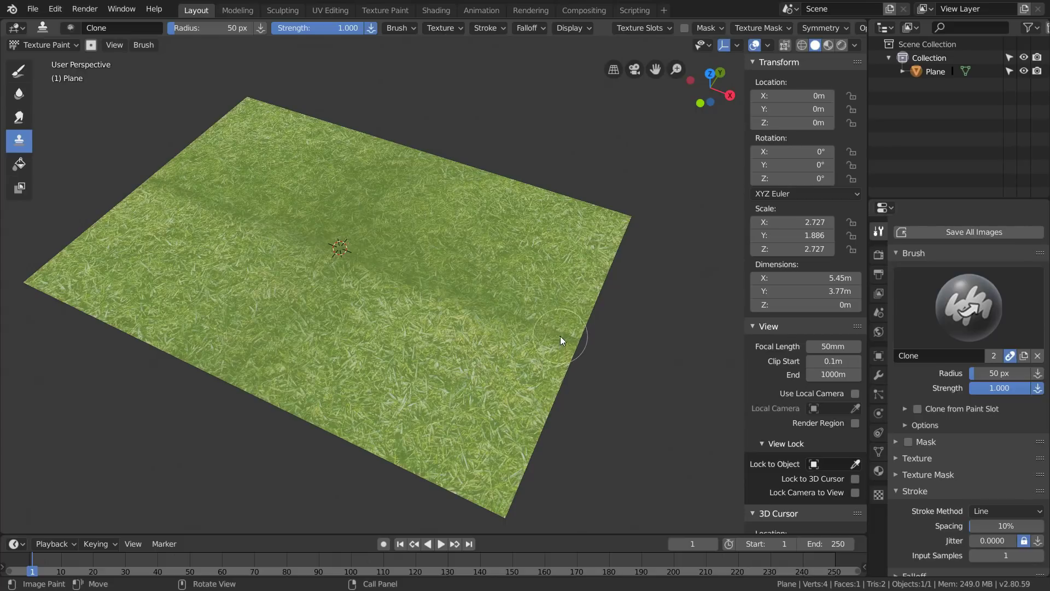
pyautogui.moveTo(442, 291)
pyautogui.mouseDown()
pyautogui.moveTo(164, 206)
pyautogui.moveTo(148, 178)
pyautogui.mouseUp()
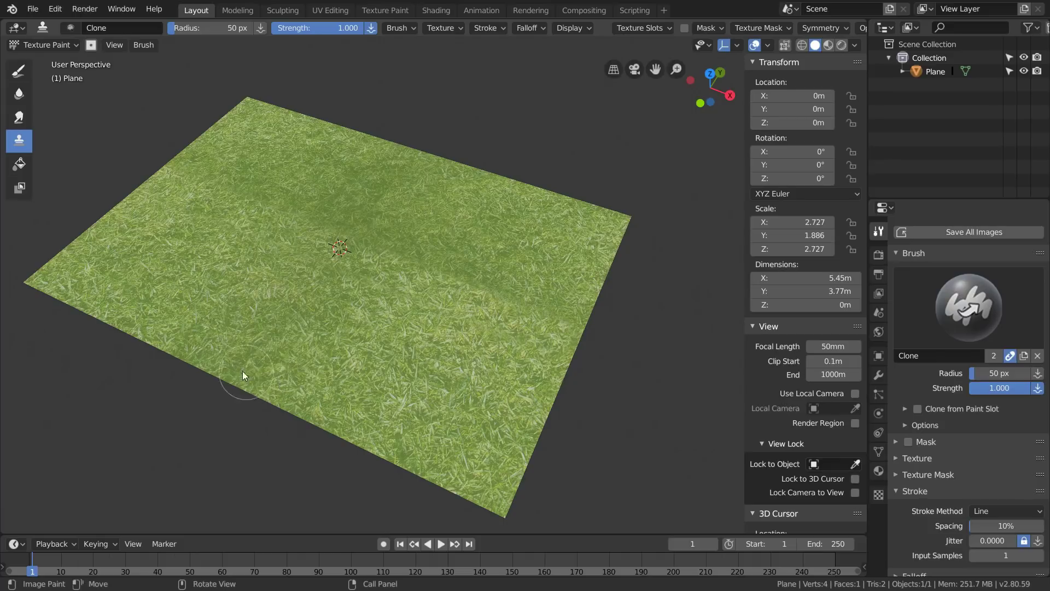
pyautogui.moveTo(235, 369); pyautogui.dragTo(420, 157)
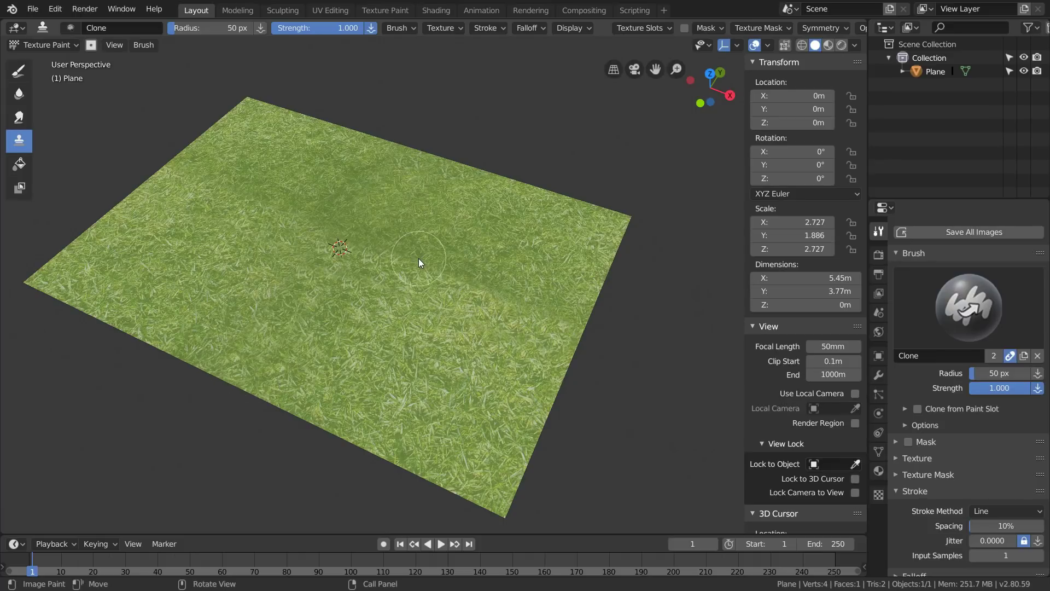
# - Set the Clone brush's stroke method to Space and radius to 66 px, and clone grass over the seam's dark patches
pyautogui.scroll(1, 420, 263)
pyautogui.click(1007, 511)
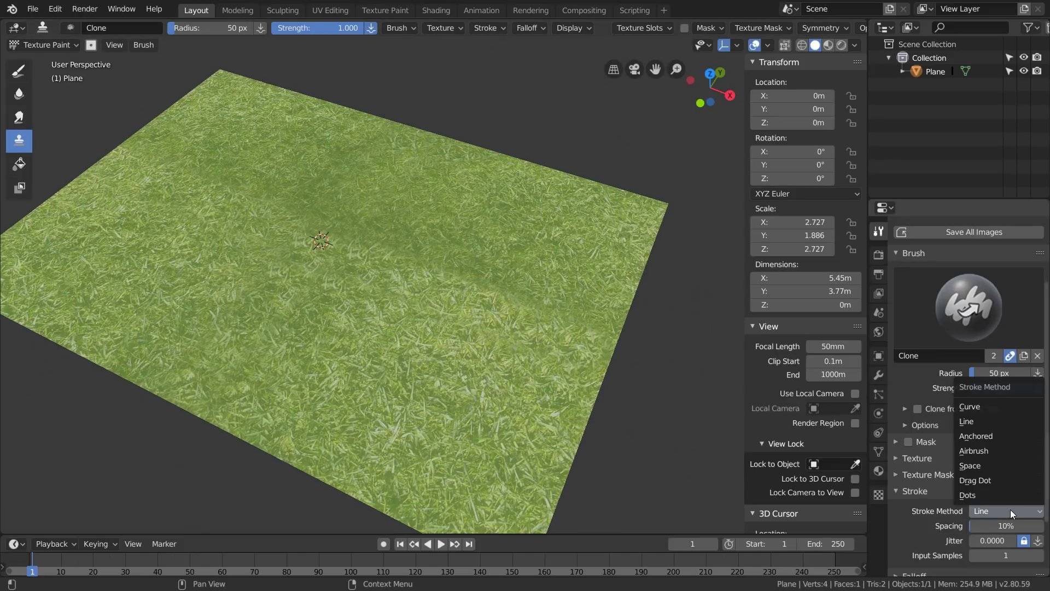
pyautogui.click(989, 466)
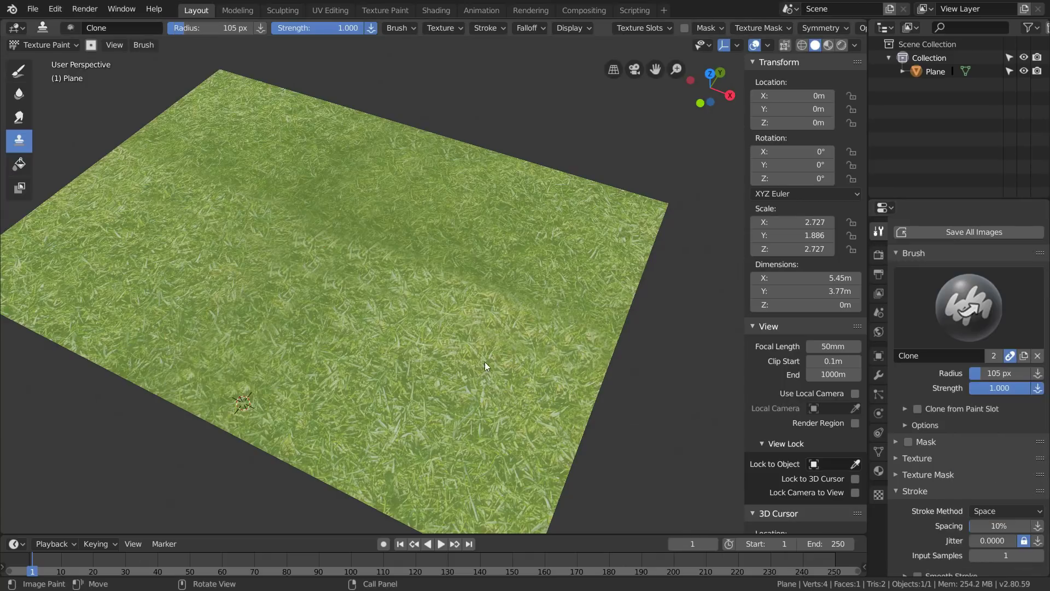
pyautogui.moveTo(528, 309); pyautogui.dragTo(544, 357, button='middle')
pyautogui.scroll(2, 438, 255)
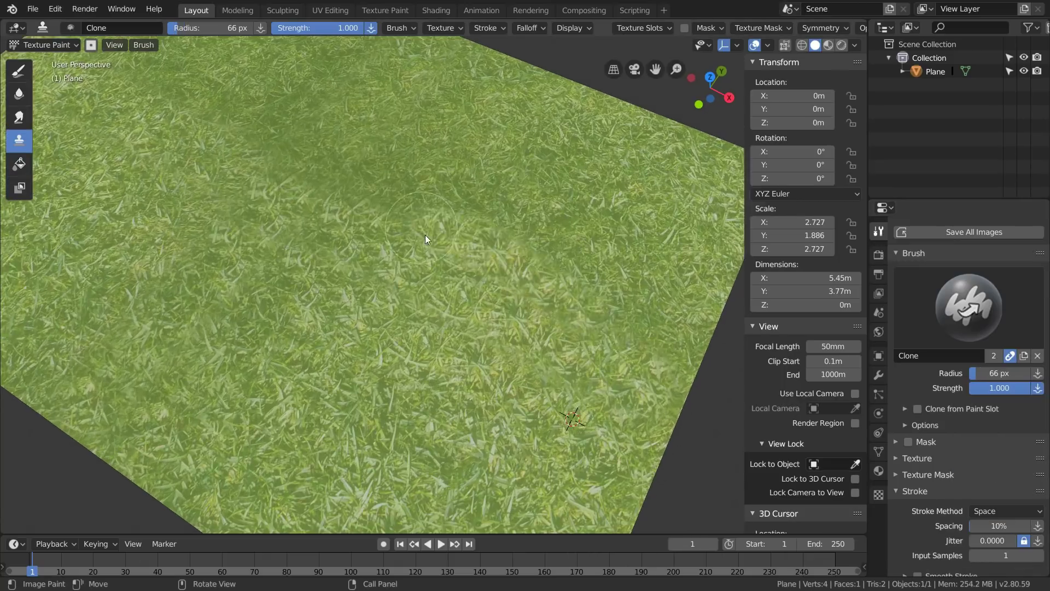
pyautogui.keyDown('ctrl'); pyautogui.moveTo(425, 235); pyautogui.dragTo(511, 378, button='middle'); pyautogui.keyUp('ctrl')
pyautogui.keyDown('ctrl'); pyautogui.moveTo(400, 262); pyautogui.dragTo(359, 373, button='middle'); pyautogui.keyUp('ctrl')
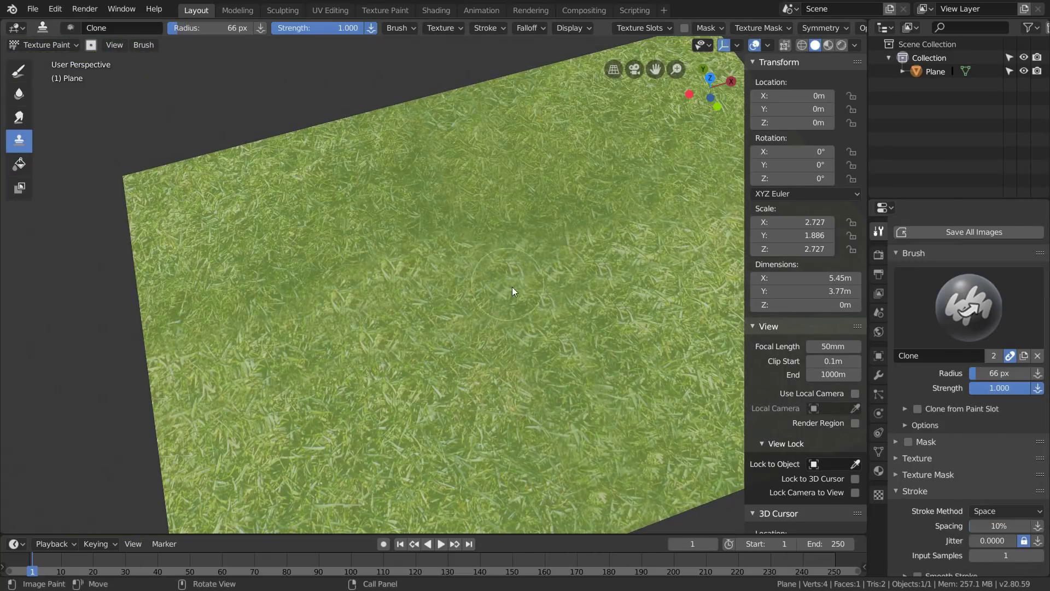
# - Lower the Clone brush's strength to 0.781, blend the seam toward the plane's edge, and set the radius to 77 px
pyautogui.moveTo(1017, 388); pyautogui.dragTo(1004, 388)
pyautogui.moveTo(329, 328); pyautogui.dragTo(235, 294)
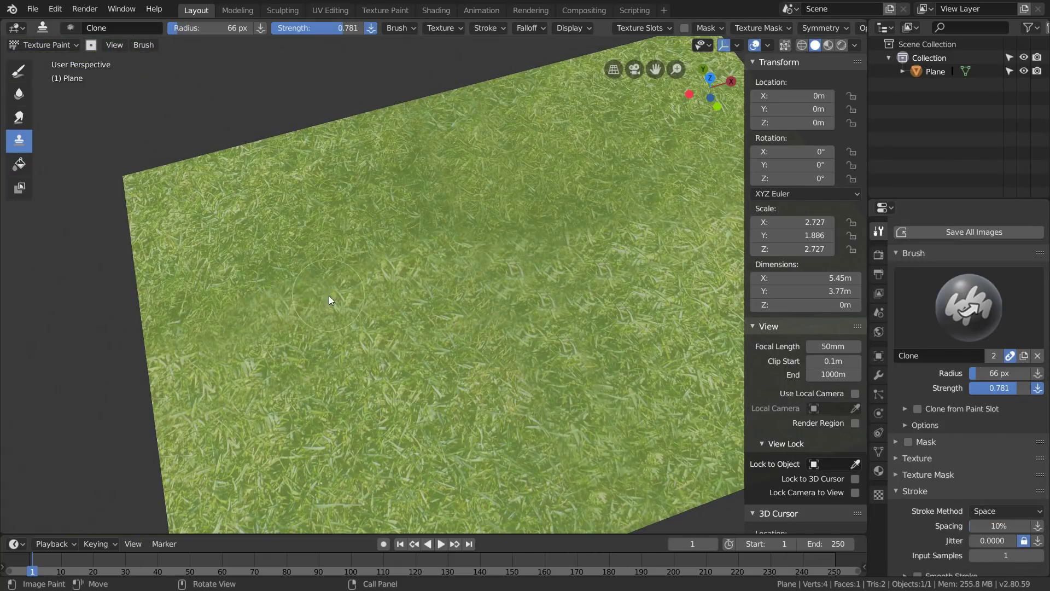
pyautogui.moveTo(481, 307); pyautogui.dragTo(456, 328, button='middle')
pyautogui.keyDown('shift'); pyautogui.moveTo(309, 328); pyautogui.dragTo(511, 302, button='middle'); pyautogui.keyUp('shift')
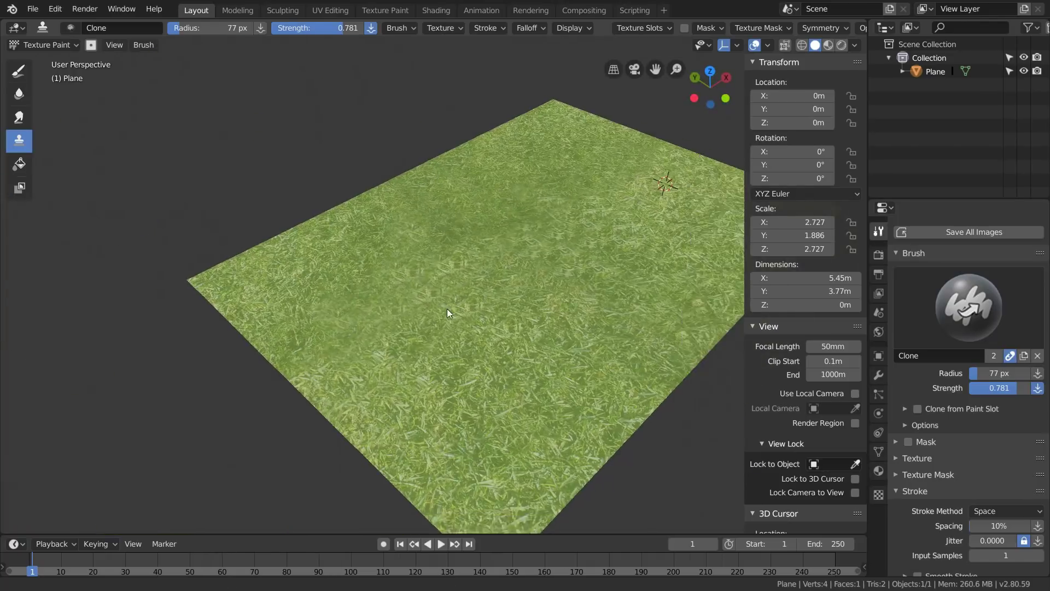
pyautogui.moveTo(448, 312); pyautogui.dragTo(325, 311, button='middle')
# - Set the Clone brush's strength to 1.000 and clone grass over the remaining dark patches around the plane's centre
pyautogui.moveTo(1009, 388); pyautogui.dragTo(1039, 388)
pyautogui.scroll(1, 628, 403)
pyautogui.keyDown('shift'); pyautogui.moveTo(605, 372); pyautogui.dragTo(435, 370, button='middle'); pyautogui.keyUp('shift')
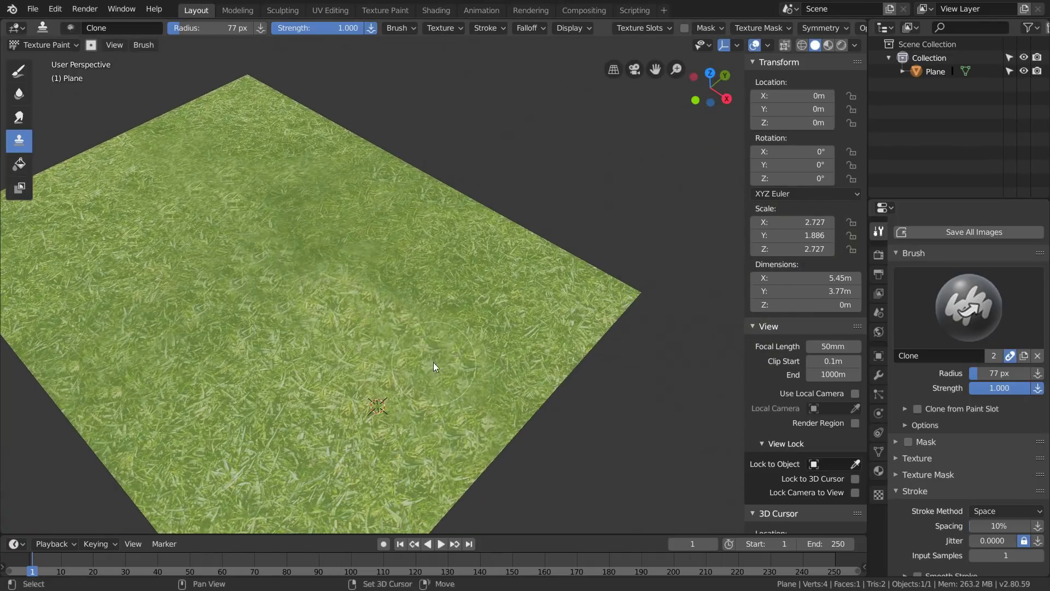
pyautogui.moveTo(300, 235)
pyautogui.mouseDown(button='middle')
pyautogui.moveTo(281, 328)
pyautogui.moveTo(465, 300)
pyautogui.mouseUp(button='middle')
pyautogui.scroll(-2, 465, 300)
# - Change the 3D viewport to an Image Editor and display Equalized.png in it
pyautogui.click(15, 30)
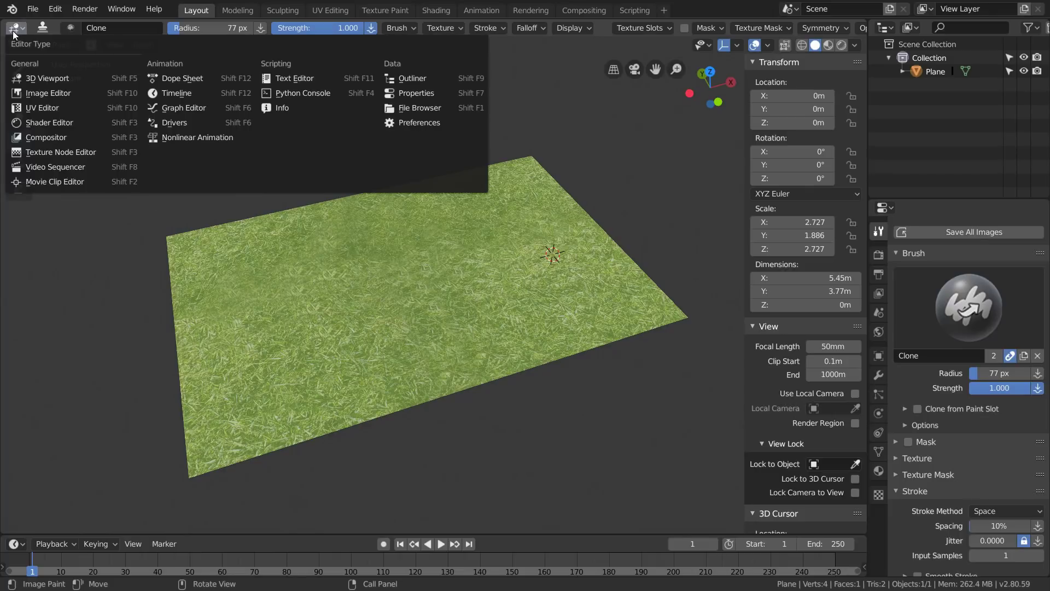
pyautogui.click(35, 93)
pyautogui.scroll(3, 474, 265)
pyautogui.click(373, 45)
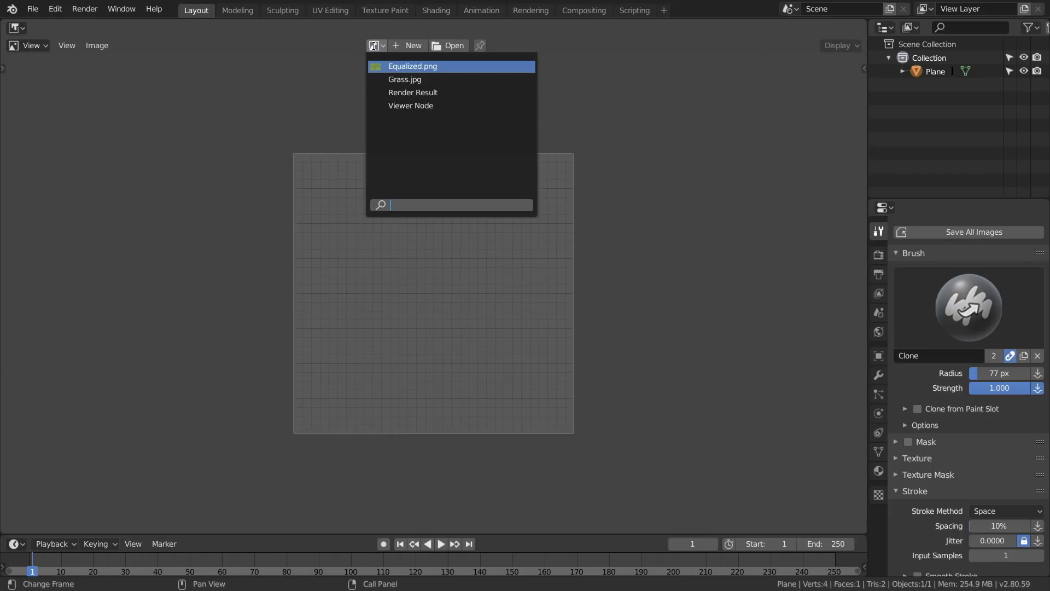
pyautogui.click(387, 65)
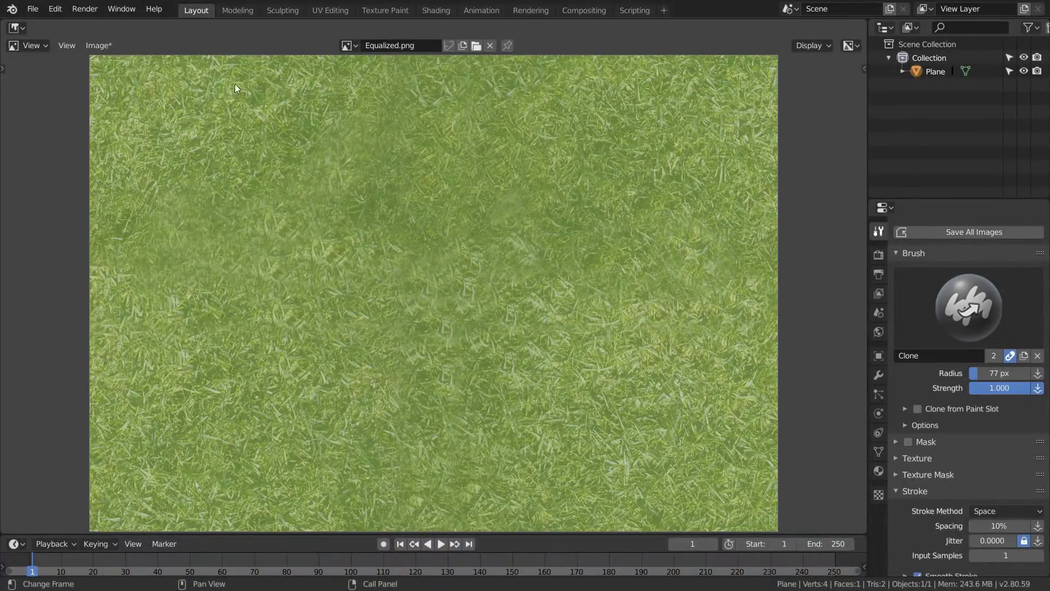
# - Save the painted image under the file name SeamlessEqualized
pyautogui.click(99, 46)
pyautogui.click(114, 166)
pyautogui.click(183, 60)
pyautogui.write('SeamlessEqualized')
pyautogui.press('Return')
pyautogui.press('Return')
# - In the Shading workspace, add Texture Coordinate and Mapping nodes before the Equalized.png texture and set the mapping scale to 2 in X and Y
pyautogui.click(426, 11)
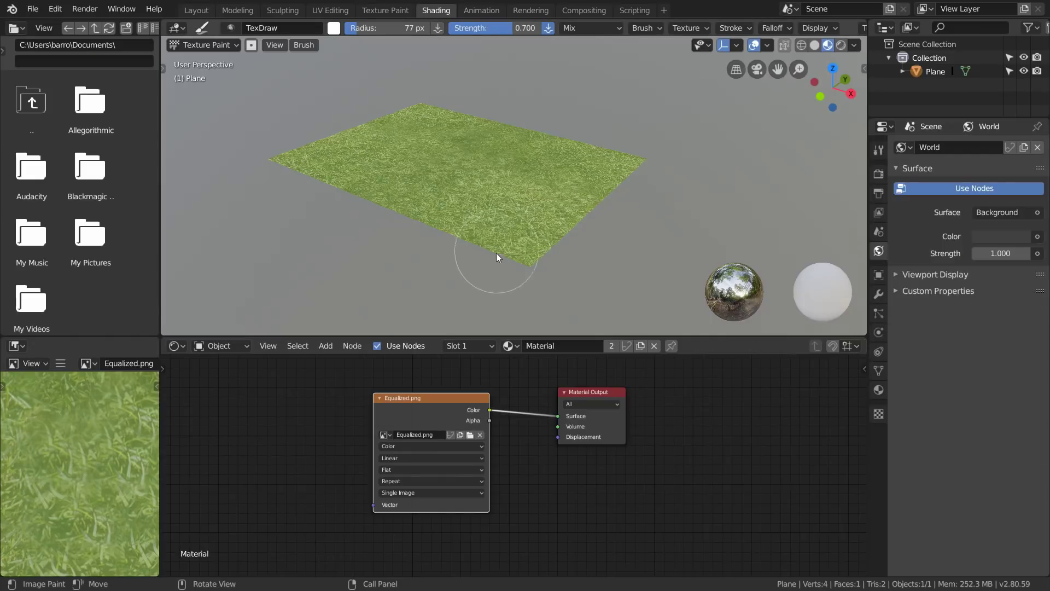
pyautogui.scroll(3, 495, 258)
pyautogui.scroll(-2, 491, 216)
pyautogui.moveTo(491, 215); pyautogui.dragTo(500, 232, button='middle')
pyautogui.moveTo(443, 398); pyautogui.dragTo(435, 399)
pyautogui.hotkey('ctrl', 't')
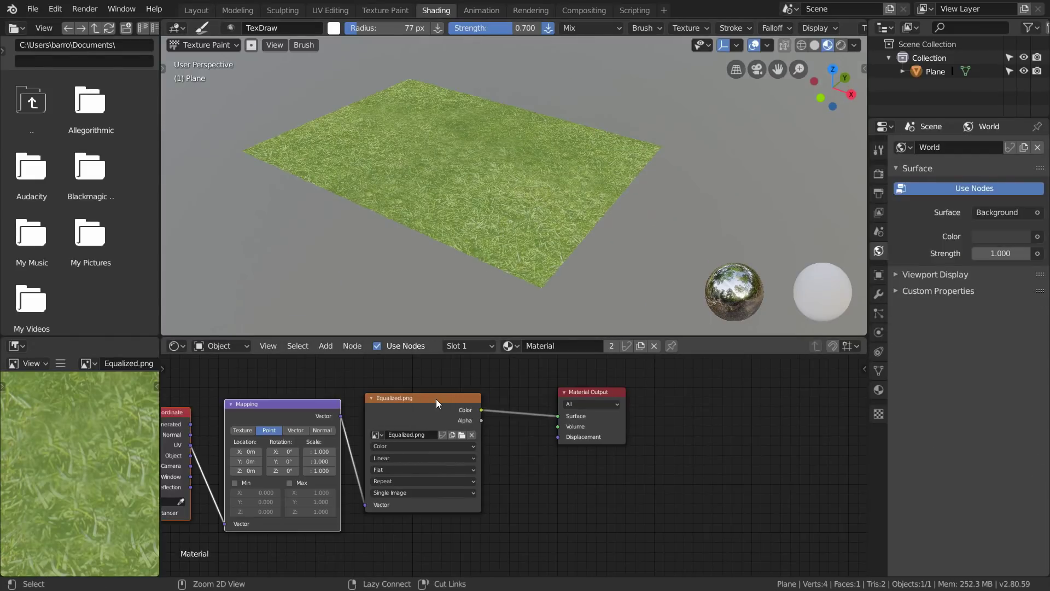
pyautogui.keyDown('shift'); pyautogui.moveTo(321, 377); pyautogui.dragTo(422, 374, button='middle'); pyautogui.keyUp('shift')
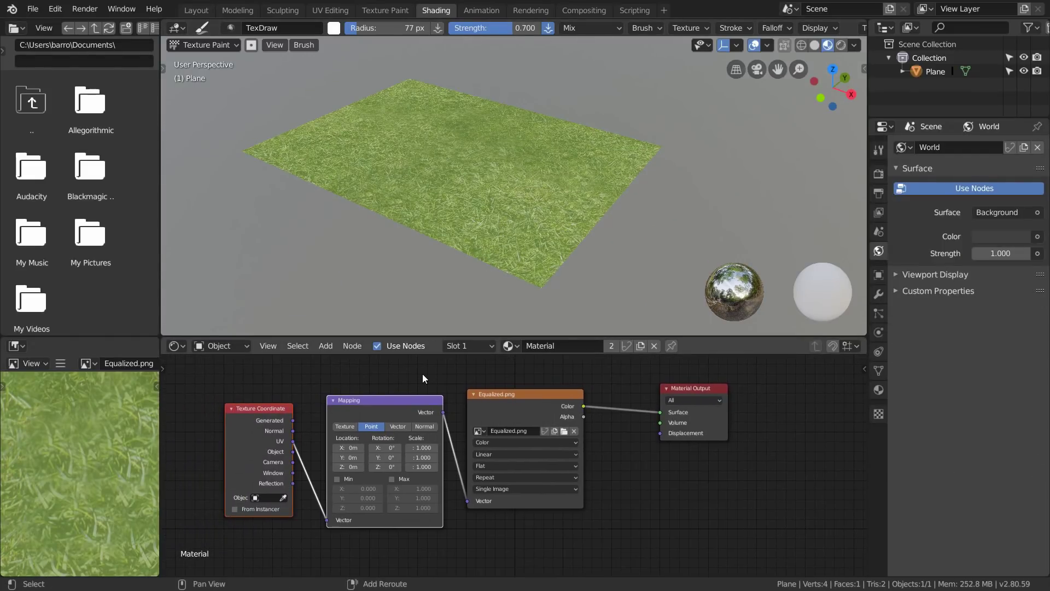
pyautogui.scroll(2, 424, 375)
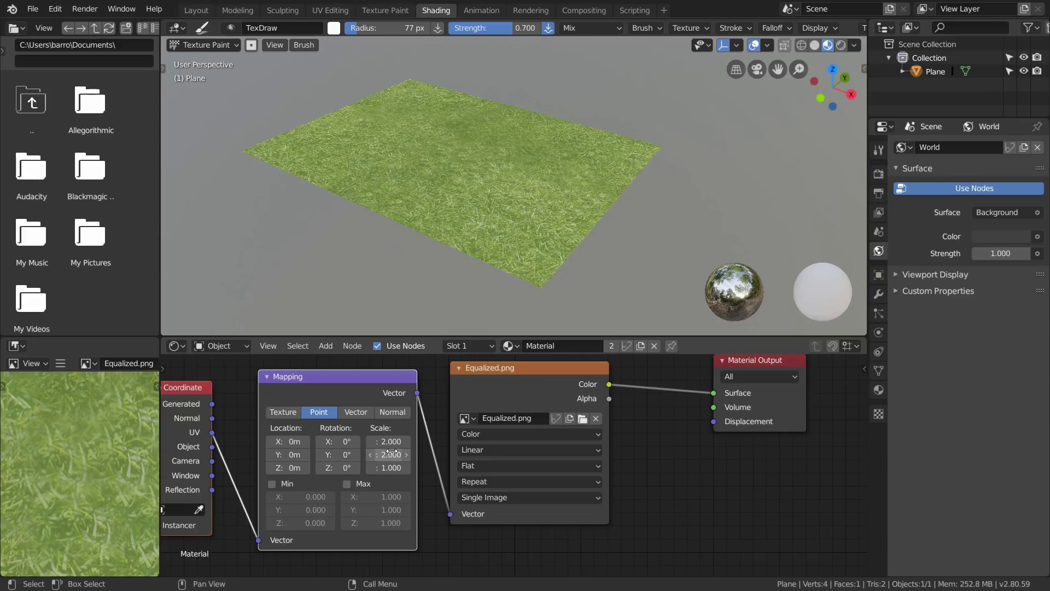
# - Return the plane to Object Mode and deselect it to view the tiled grass
pyautogui.click(188, 49)
pyautogui.click(194, 57)
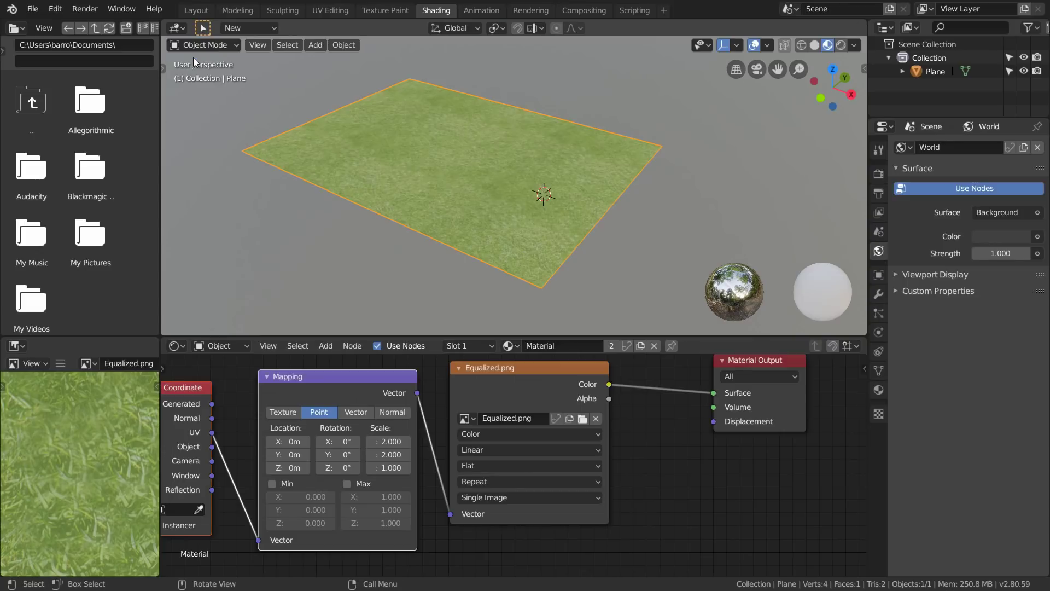
pyautogui.click(567, 248)
pyautogui.moveTo(594, 221); pyautogui.dragTo(587, 222, button='middle')
pyautogui.hotkey('ctrl', 'z')
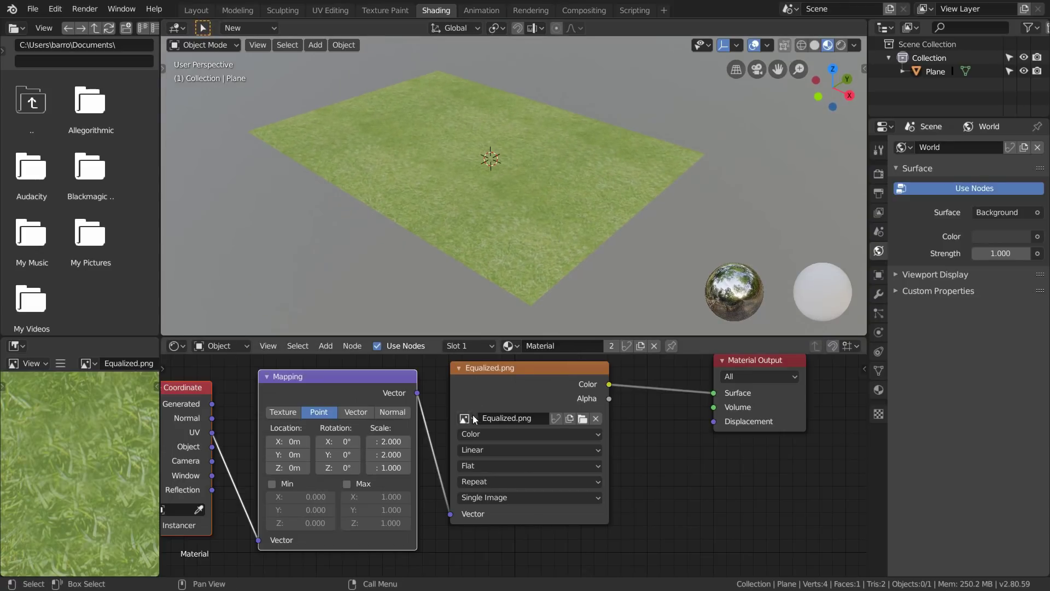
# - Compare the tiling of Grass.jpg with that of Equalized.png on the plane, ending with Equalized.png in top view
pyautogui.click(466, 418)
pyautogui.click(495, 452)
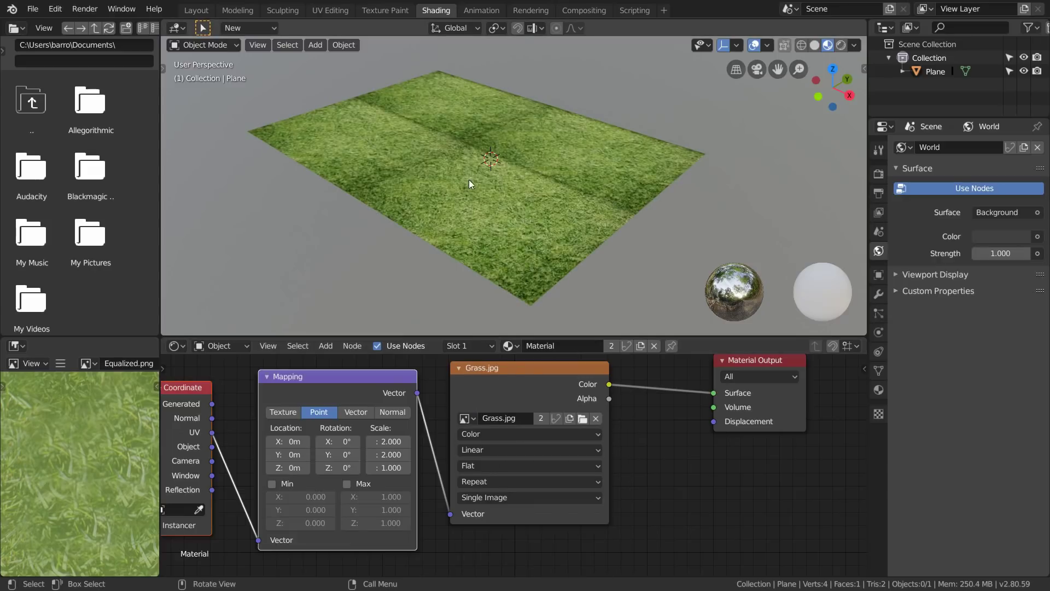
pyautogui.click(466, 418)
pyautogui.click(484, 437)
pyautogui.press('KP_7')
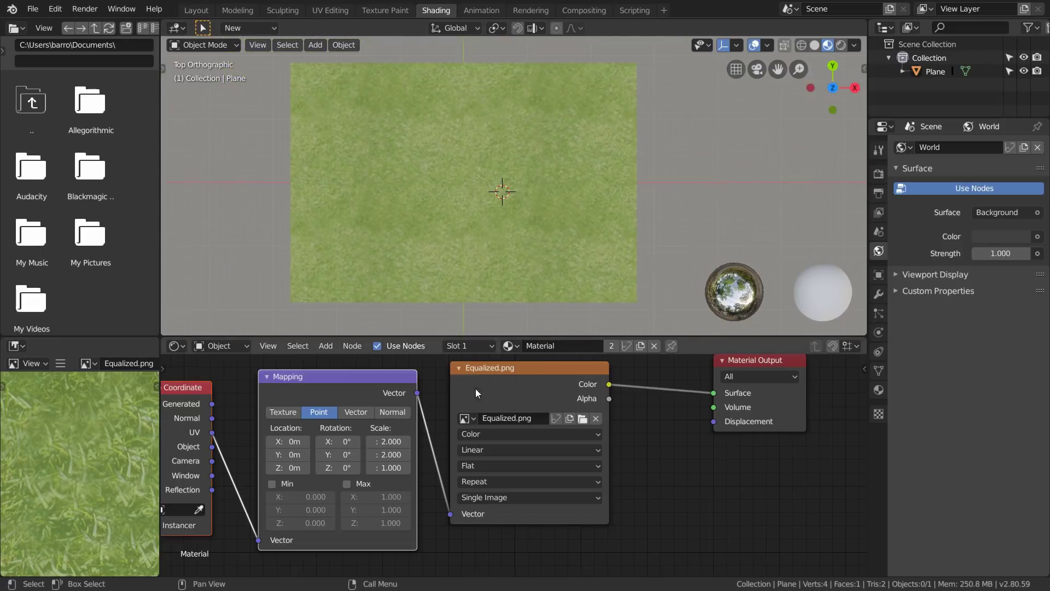
# - Load Grass.jpg into the texture node and set the Mapping node's X and Y scale to 4
pyautogui.click(466, 418)
pyautogui.click(495, 452)
pyautogui.click(387, 441)
pyautogui.write('4')
pyautogui.press('Return')
pyautogui.click(390, 454)
pyautogui.write('4')
# - Load Equalized.png back into the texture node, view its tiling, and set the mapping's X and Y scale to 2
pyautogui.click(464, 419)
pyautogui.click(503, 439)
pyautogui.moveTo(521, 244); pyautogui.dragTo(557, 231, button='middle')
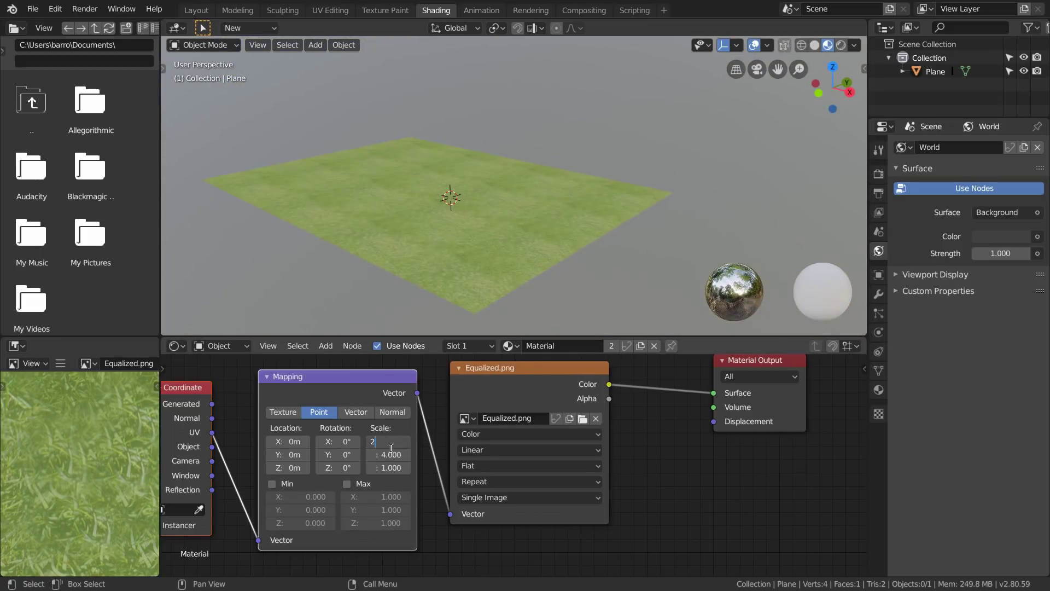
pyautogui.press('Return')
# - Insert a Bright/Contrast node between the Equalized.png texture and the Material Output
pyautogui.moveTo(713, 432); pyautogui.dragTo(640, 448, button='middle')
pyautogui.moveTo(673, 383); pyautogui.dragTo(751, 386)
pyautogui.moveTo(482, 204); pyautogui.dragTo(492, 239, button='middle')
pyautogui.hotkey('shift', 'a')
pyautogui.click(557, 323)
pyautogui.write('bright')
pyautogui.press('Return')
pyautogui.click(575, 400)
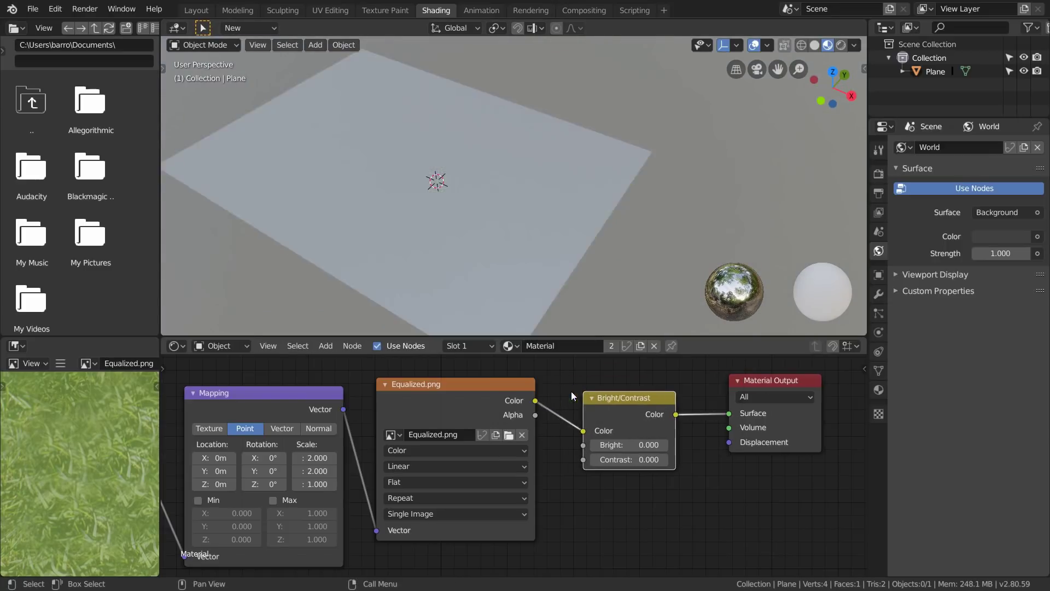
# - Set the Bright/Contrast node's contrast to 0.1 and brightness to -0.1
pyautogui.moveTo(634, 459)
pyautogui.mouseDown()
pyautogui.moveTo(594, 459)
pyautogui.moveTo(645, 459)
pyautogui.mouseUp()
pyautogui.click(651, 461)
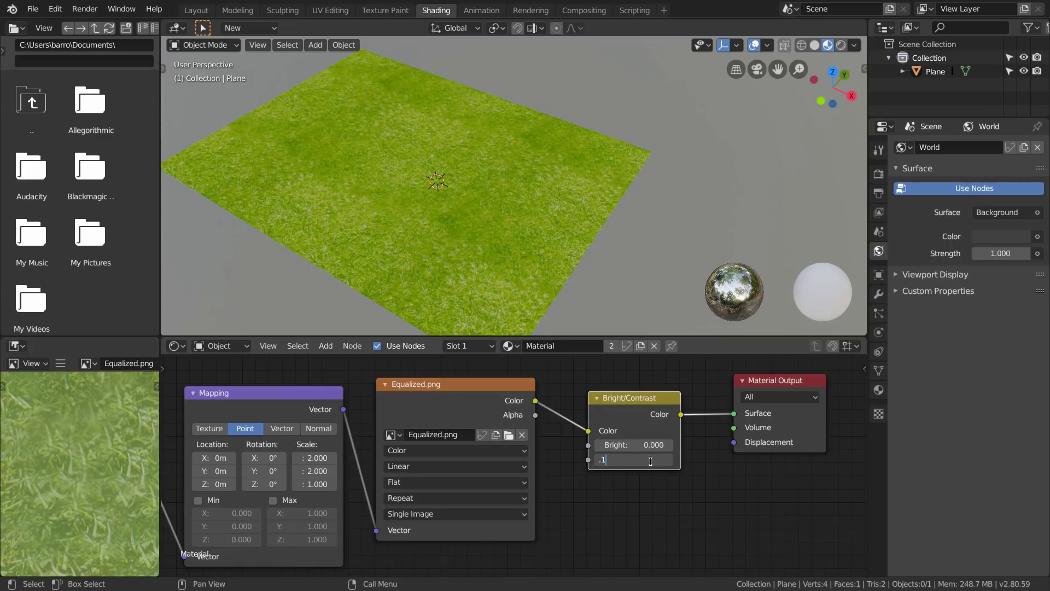
pyautogui.press('Return')
pyautogui.click(599, 447)
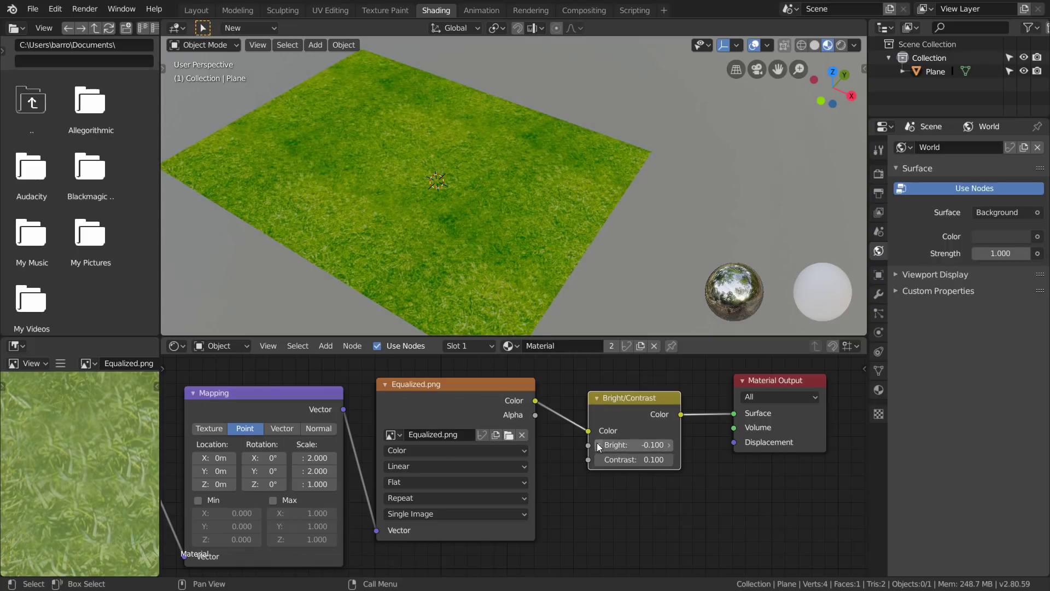
# - Delete the Bright/Contrast node and preview the Equalized.png texture on the plane through a Viewer node
pyautogui.scroll(-2, 431, 251)
pyautogui.press('x')
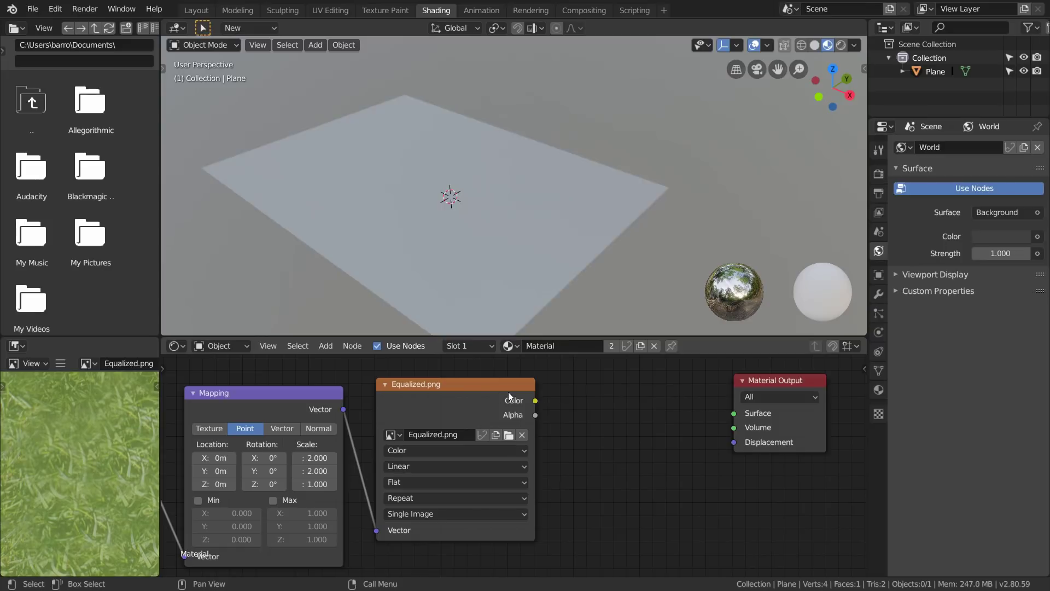
pyautogui.keyDown('ctrl'); pyautogui.keyDown('shift'); pyautogui.click(484, 389); pyautogui.keyUp('shift'); pyautogui.keyUp('ctrl')
pyautogui.scroll(-3, 428, 215)
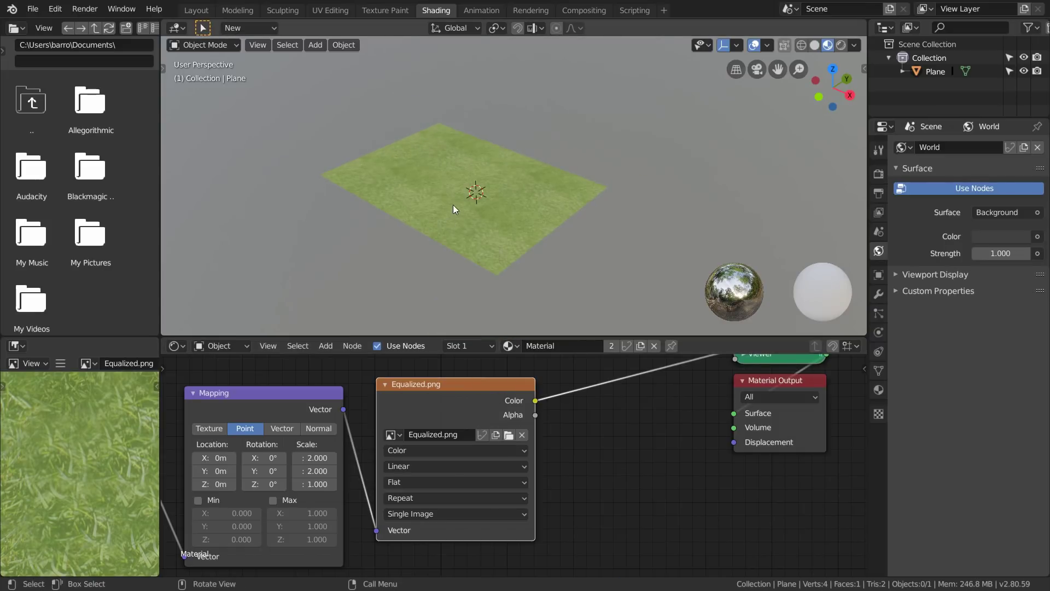